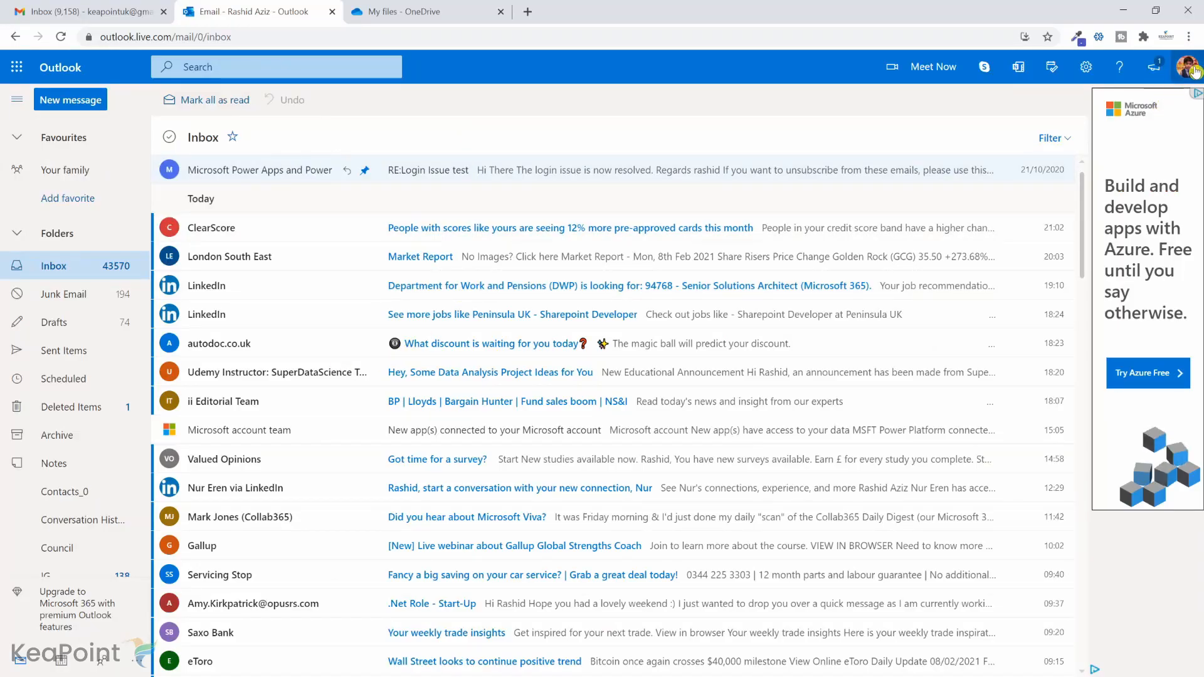
Check which personal account is signed in to Outlook.com and to OneDrive.
{"action": "left_click", "coordinate": [1193, 70]}
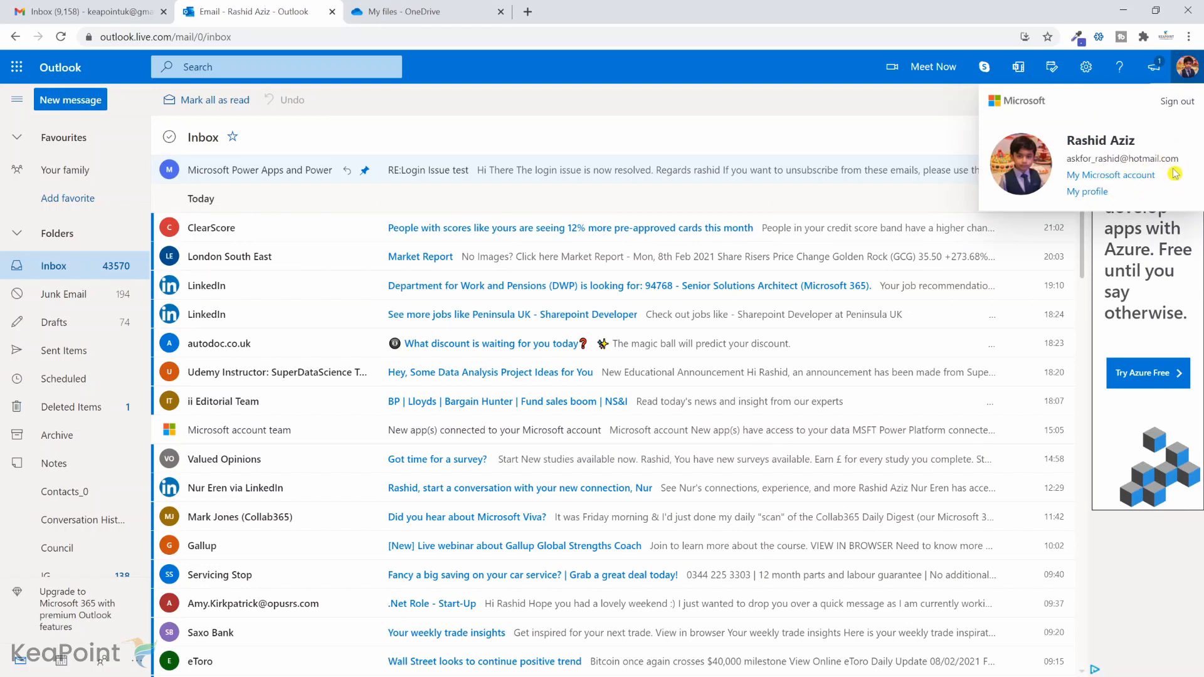
{"action": "left_click", "coordinate": [455, 5]}
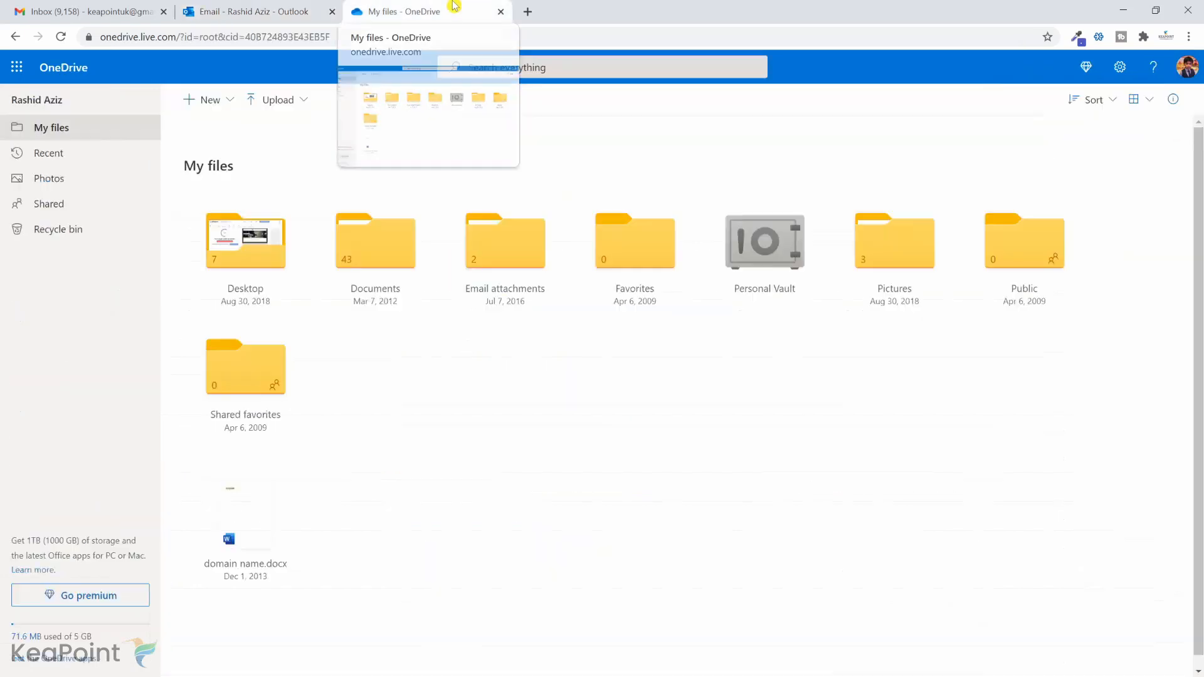
{"action": "left_click", "coordinate": [1190, 65]}
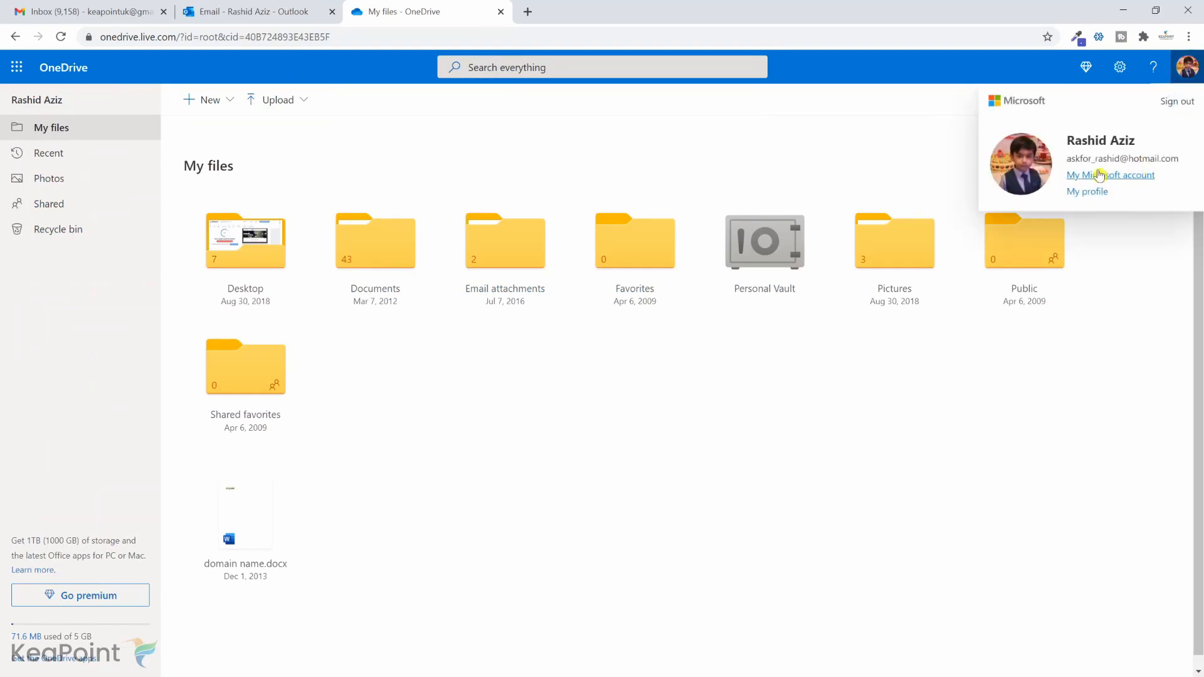
{"action": "left_click", "coordinate": [274, 7]}
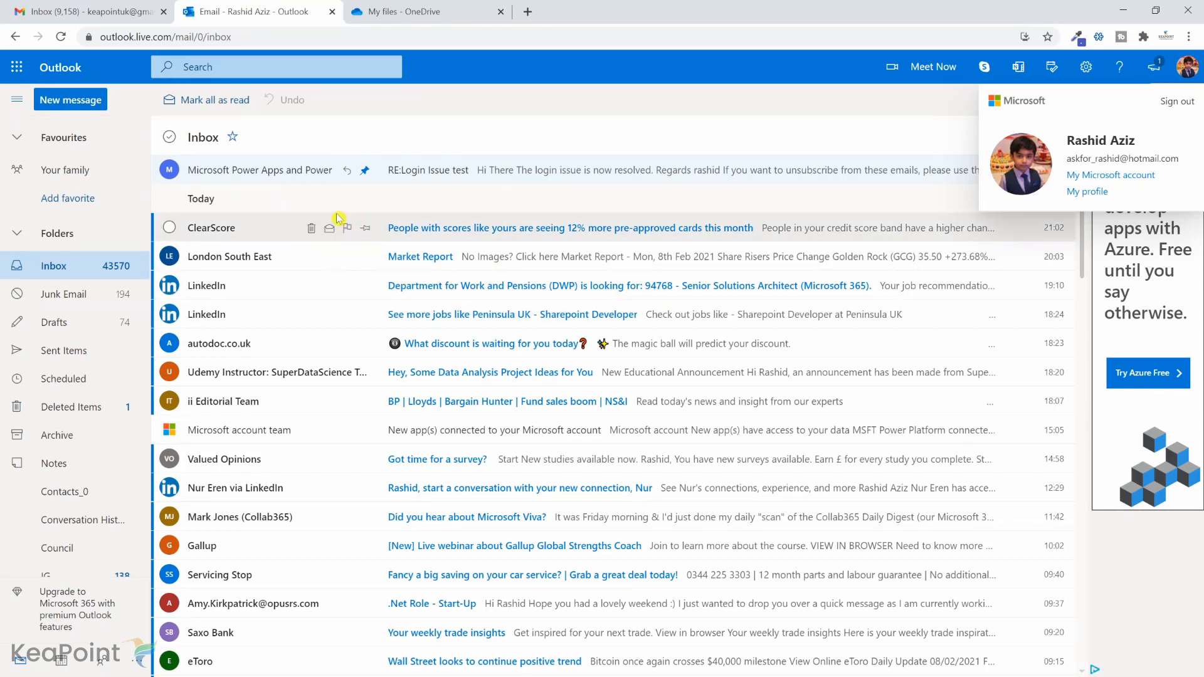
{"action": "left_click", "coordinate": [389, 13]}
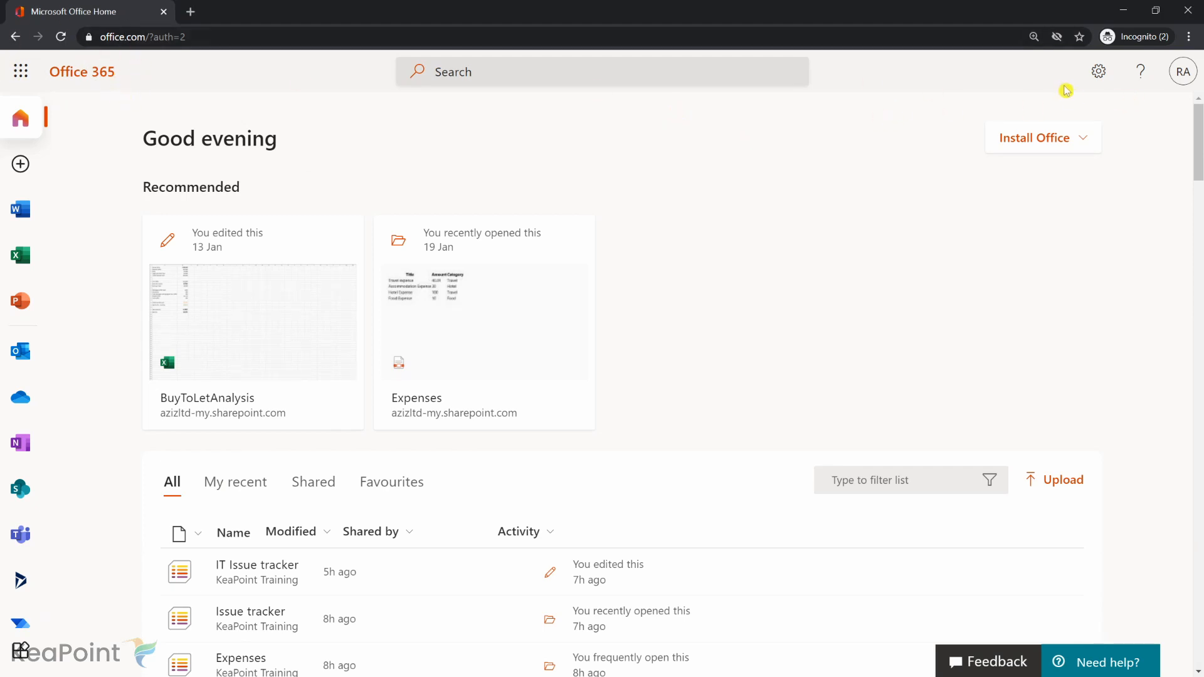
Open Power Automate and search its templates for outlook to open "Save Outlook.com email attachments to your OneDrive".
{"action": "scroll", "coordinate": [43, 529], "scroll_direction": "down", "scroll_amount": 2}
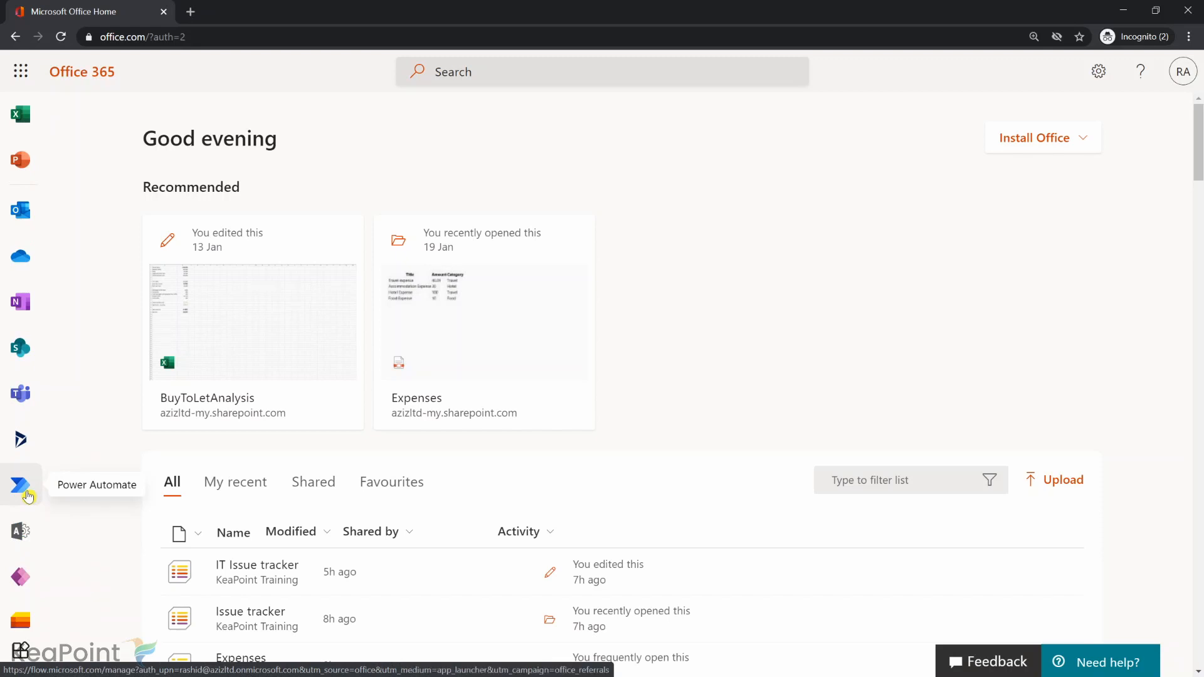
{"action": "left_click", "coordinate": [27, 495]}
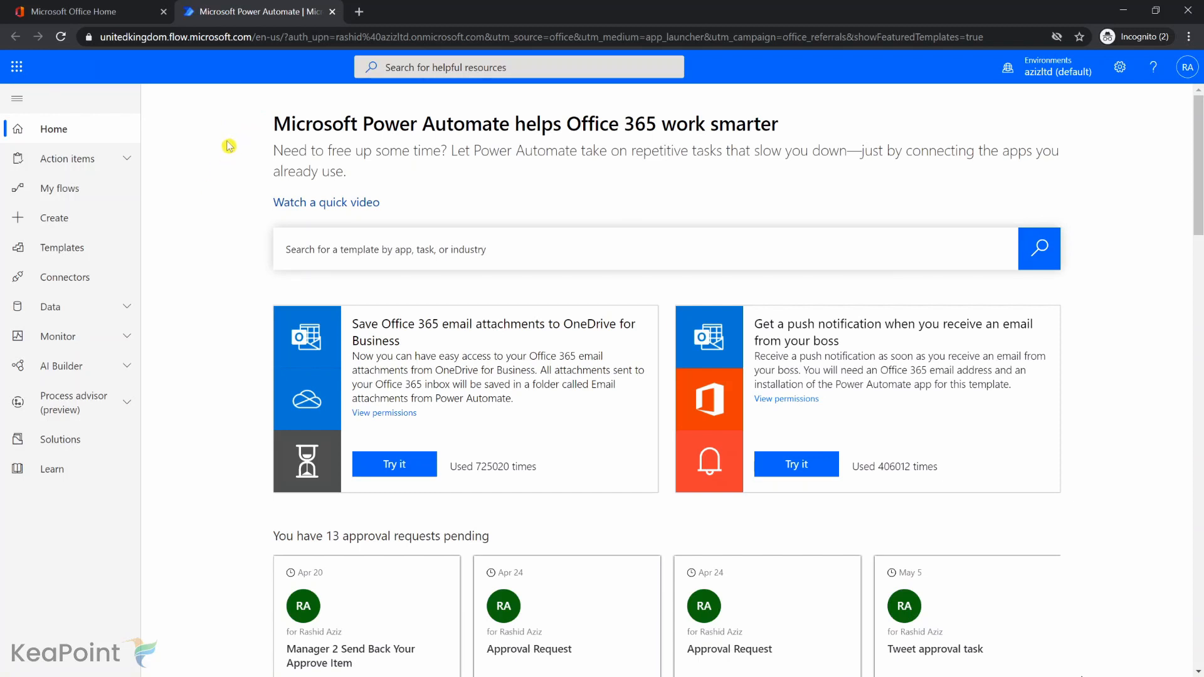
{"action": "left_click", "coordinate": [77, 257]}
{"action": "type", "text": "outlook"}
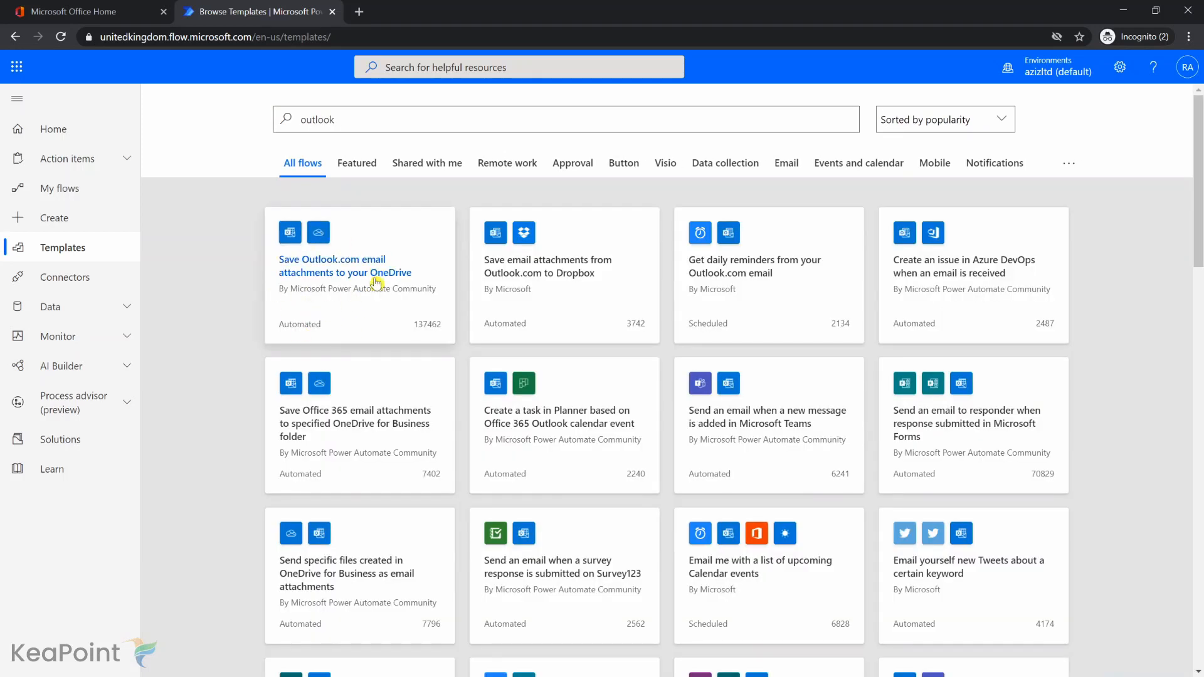
{"action": "left_click", "coordinate": [403, 252]}
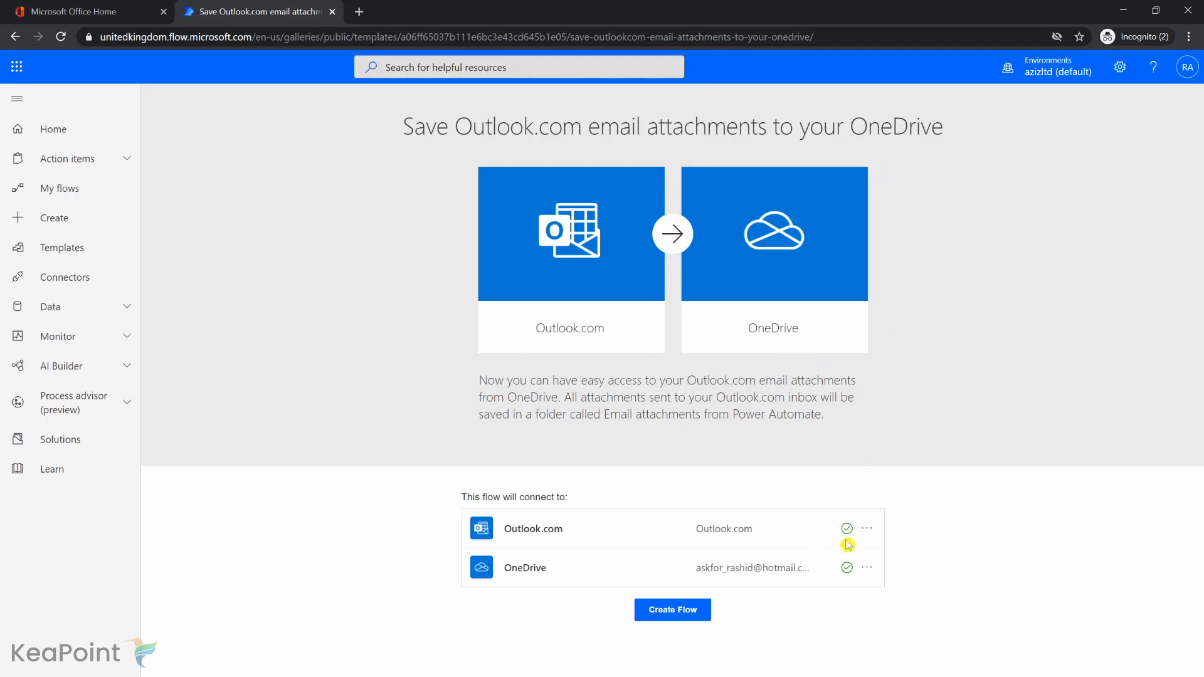
Review the Outlook.com and OneDrive connection options of the template and create the flow with the selected connections.
{"action": "mouse_move", "coordinate": [847, 533]}
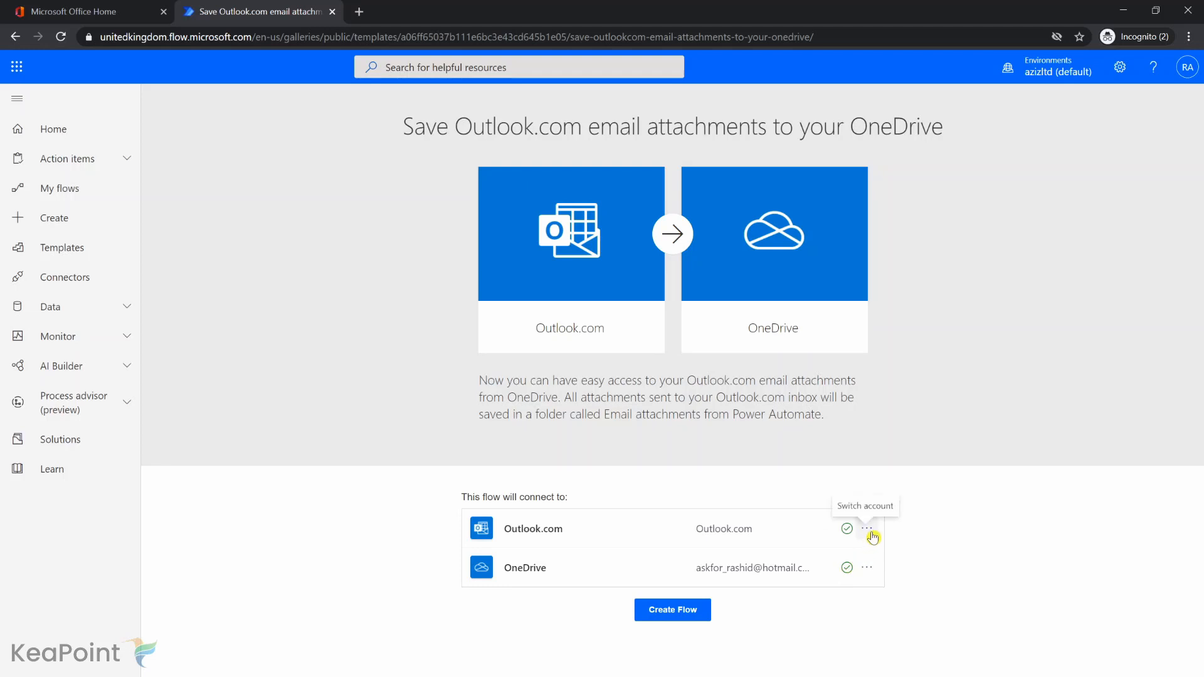
{"action": "left_click", "coordinate": [869, 531]}
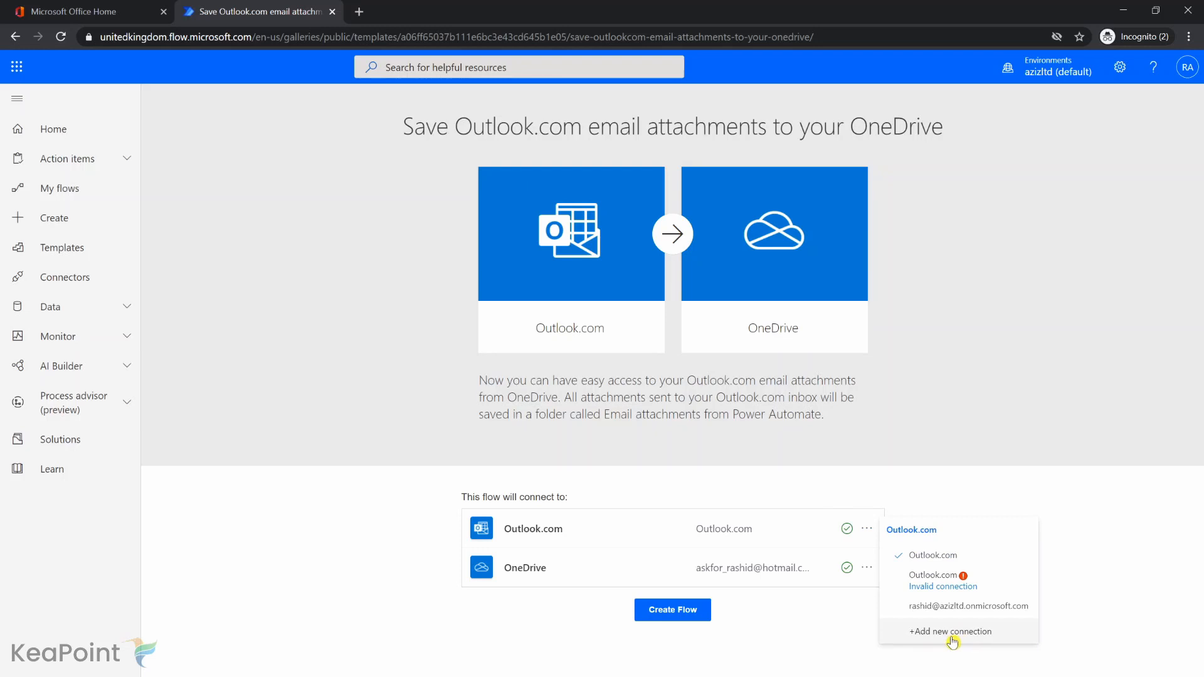
{"action": "left_click", "coordinate": [792, 603]}
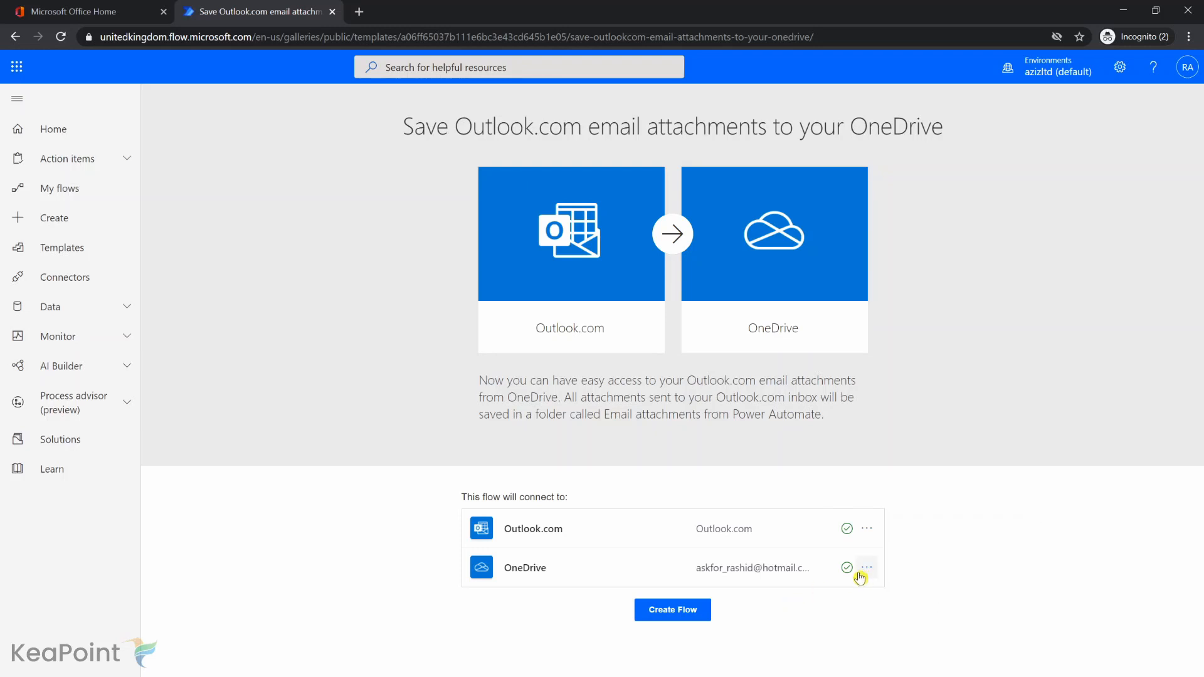
{"action": "left_click", "coordinate": [869, 570]}
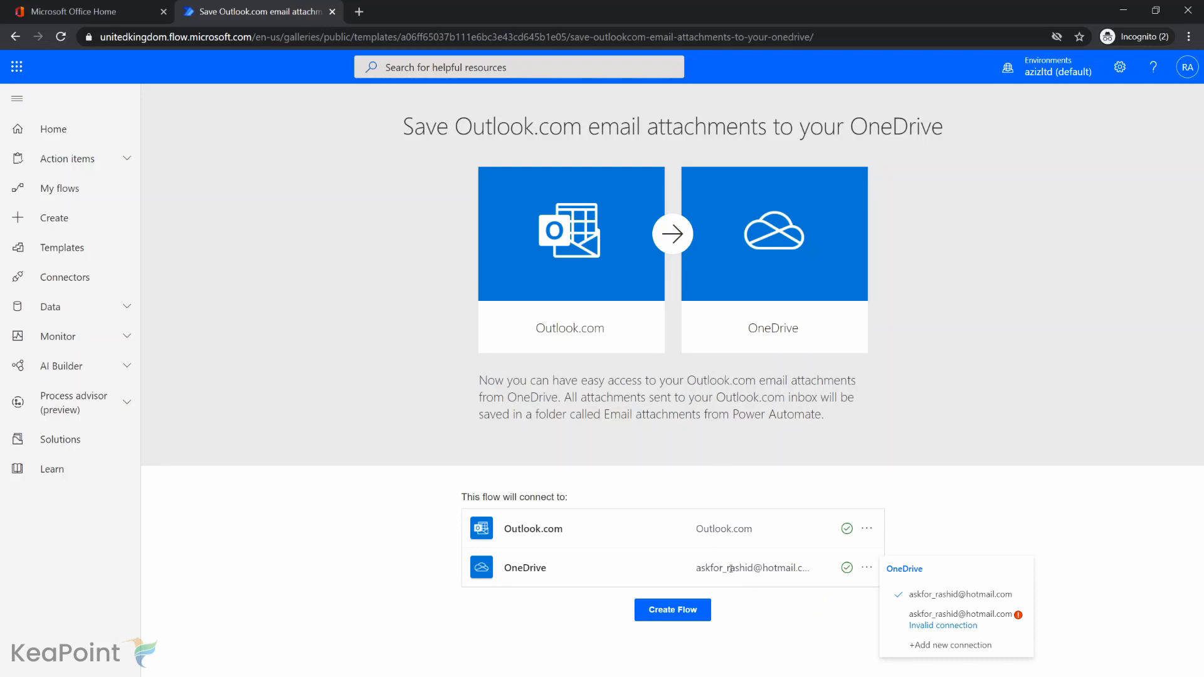
{"action": "left_click", "coordinate": [686, 618]}
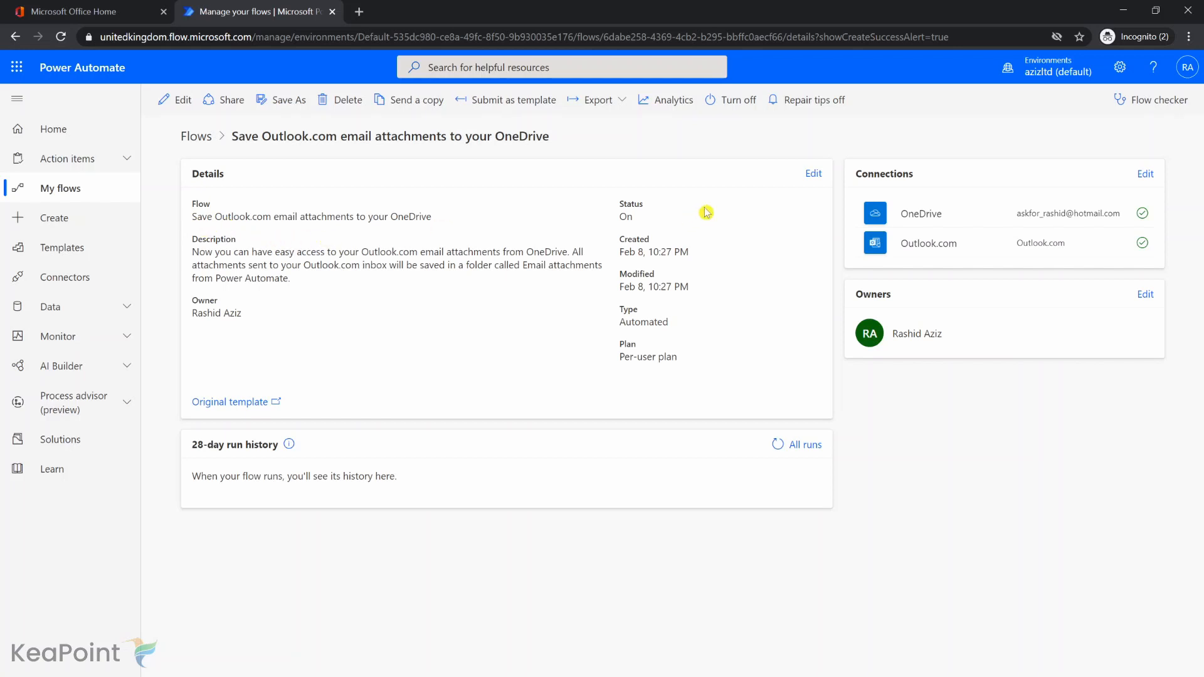
Rename the flow "Save Email attachments to your OneDrive" and open it for editing.
{"action": "left_click", "coordinate": [814, 180]}
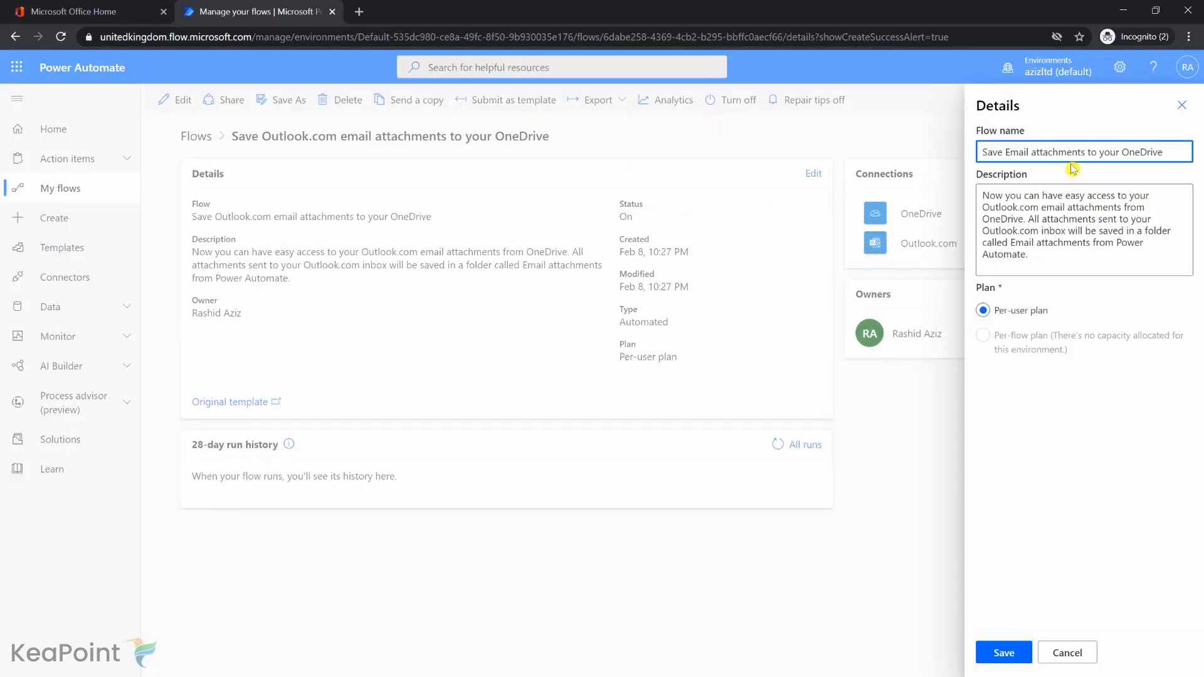
{"action": "left_click", "coordinate": [1003, 652]}
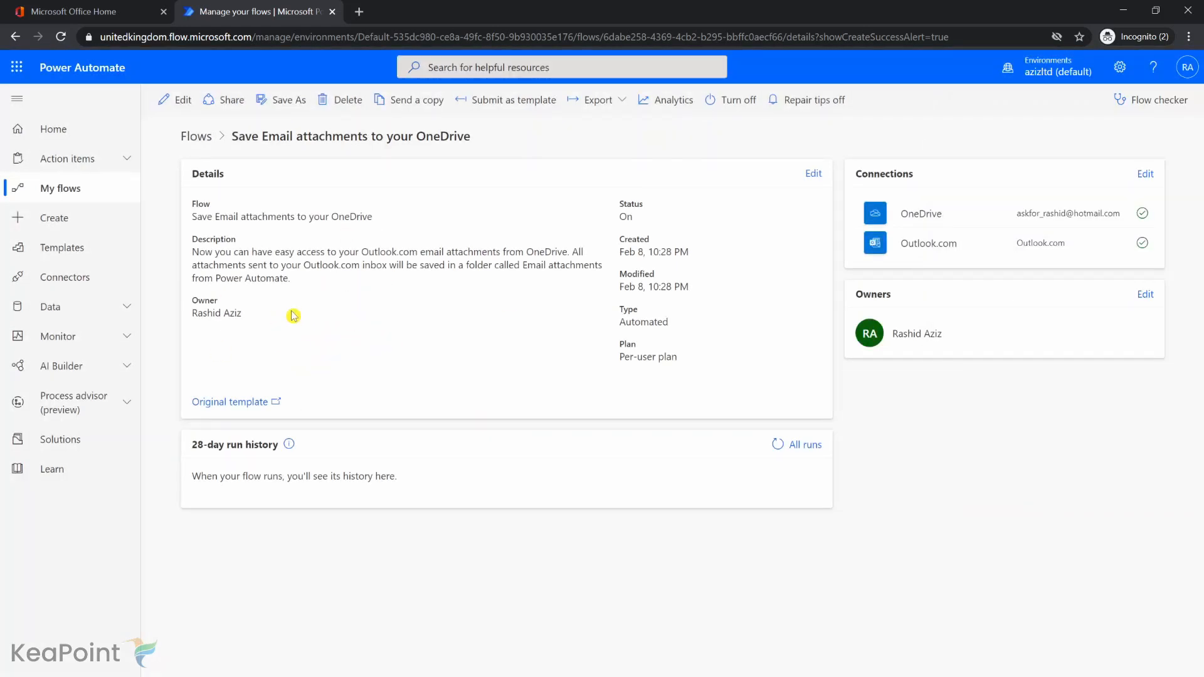
{"action": "left_click", "coordinate": [182, 104]}
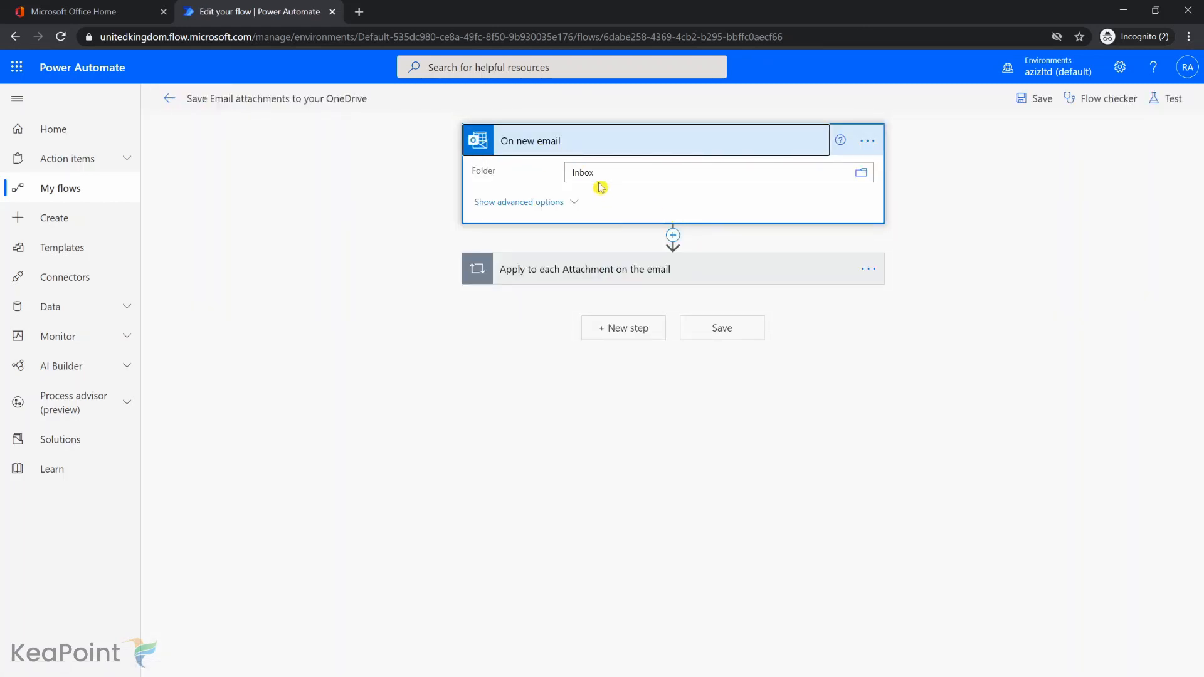
Examine the "On new email" trigger's connection and the Create file action inside the attachment loop.
{"action": "left_click", "coordinate": [868, 140]}
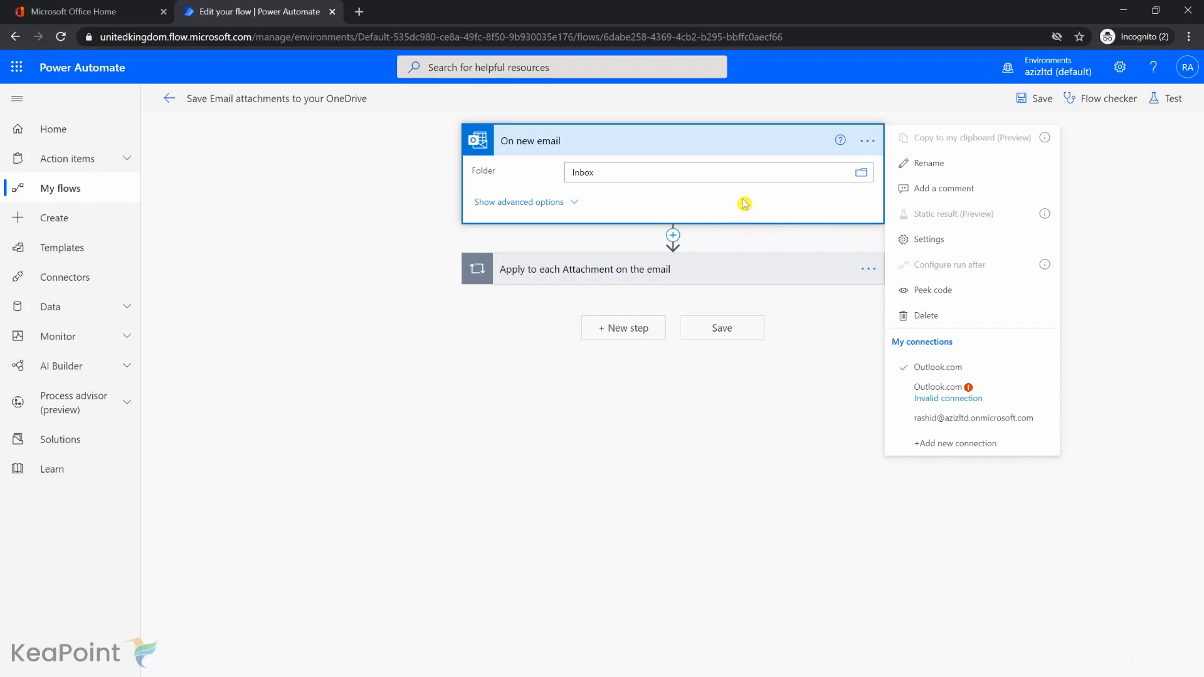
{"action": "left_click", "coordinate": [749, 278]}
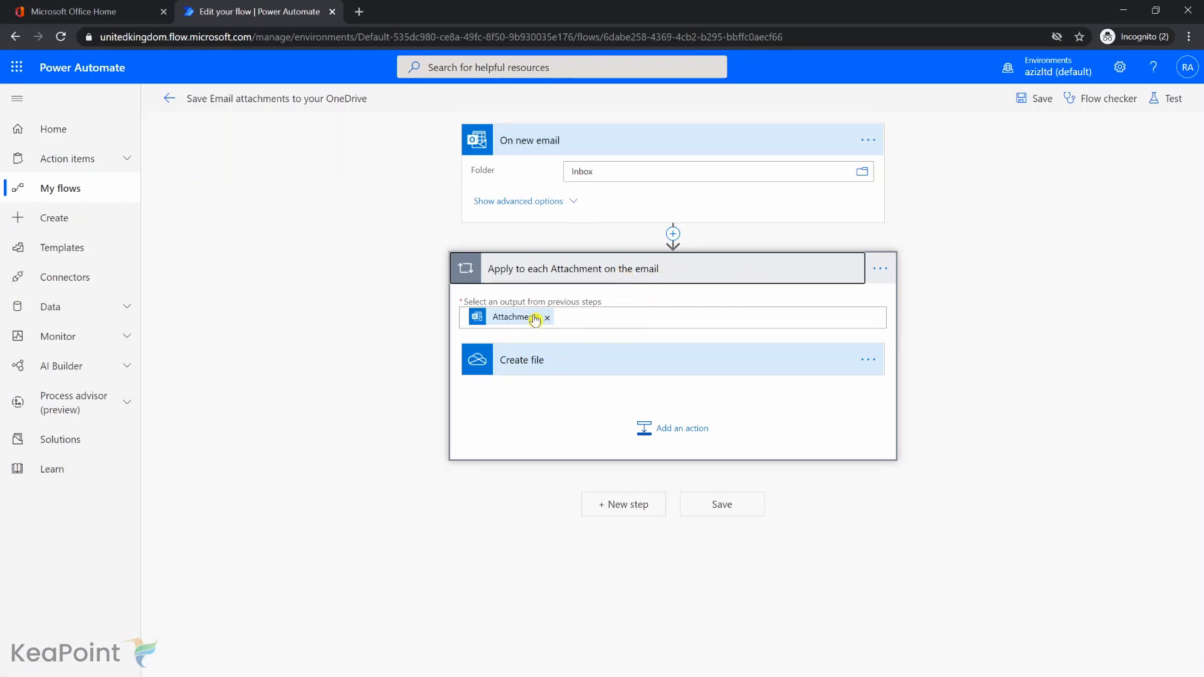
{"action": "left_click", "coordinate": [569, 369]}
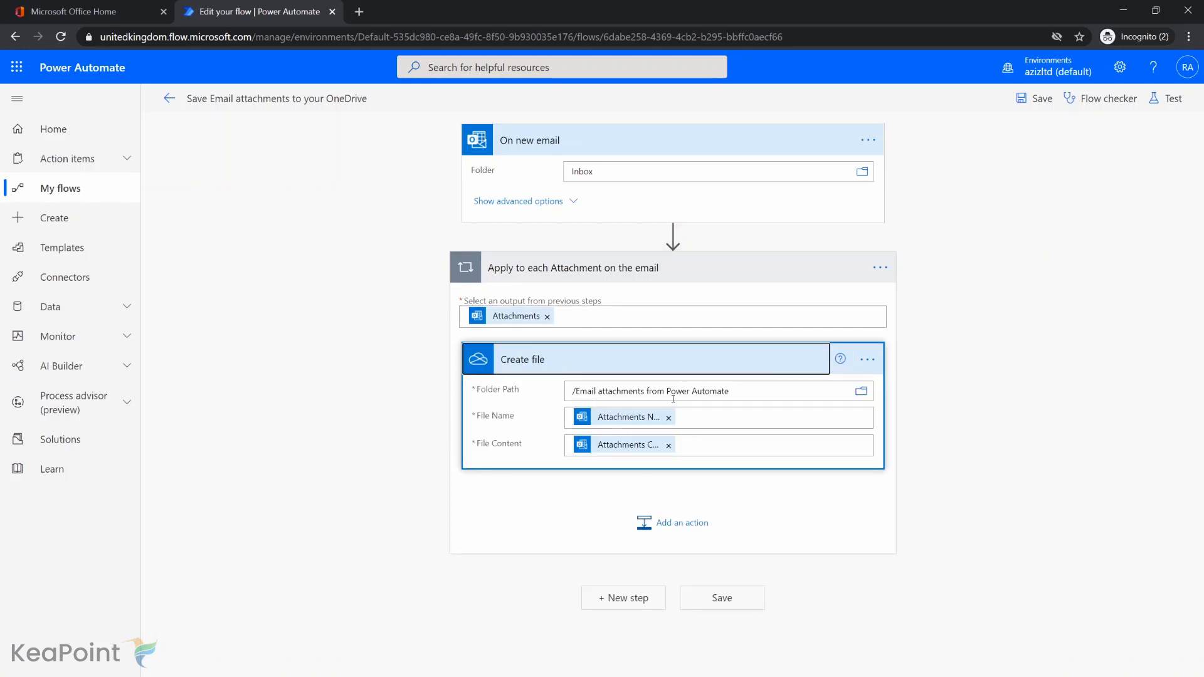
Select the valid OneDrive connection for the Create file action.
{"action": "left_click", "coordinate": [867, 360]}
{"action": "left_click", "coordinate": [867, 359]}
{"action": "left_click", "coordinate": [867, 360]}
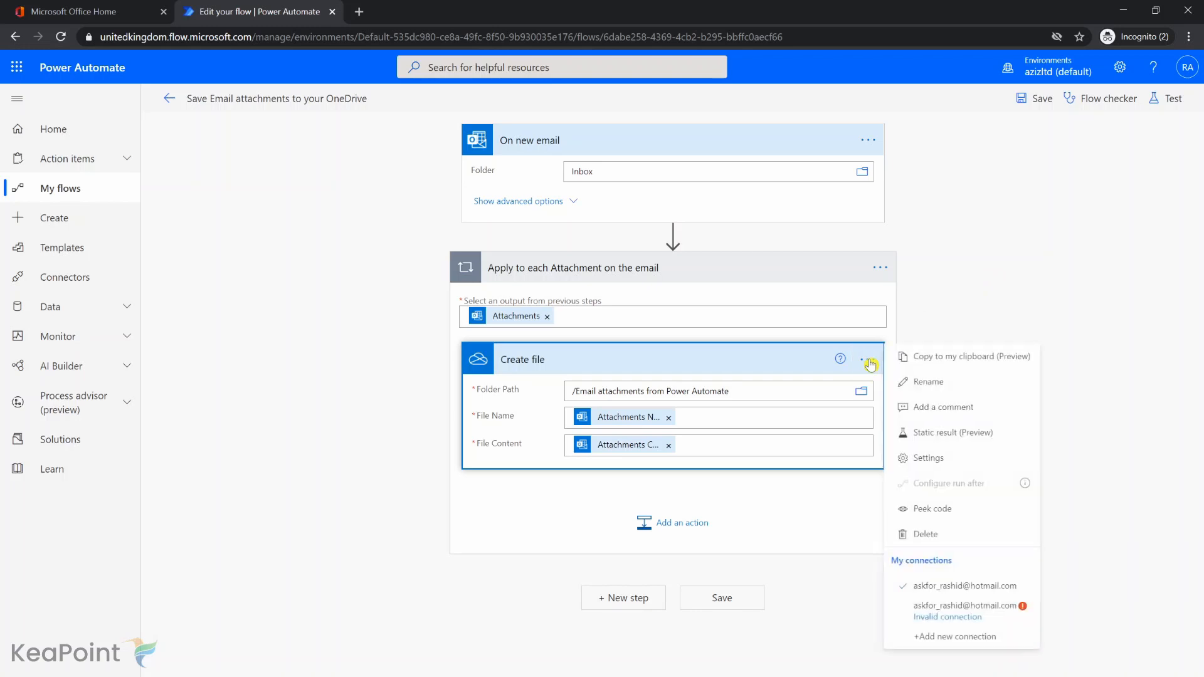
{"action": "left_click", "coordinate": [964, 587]}
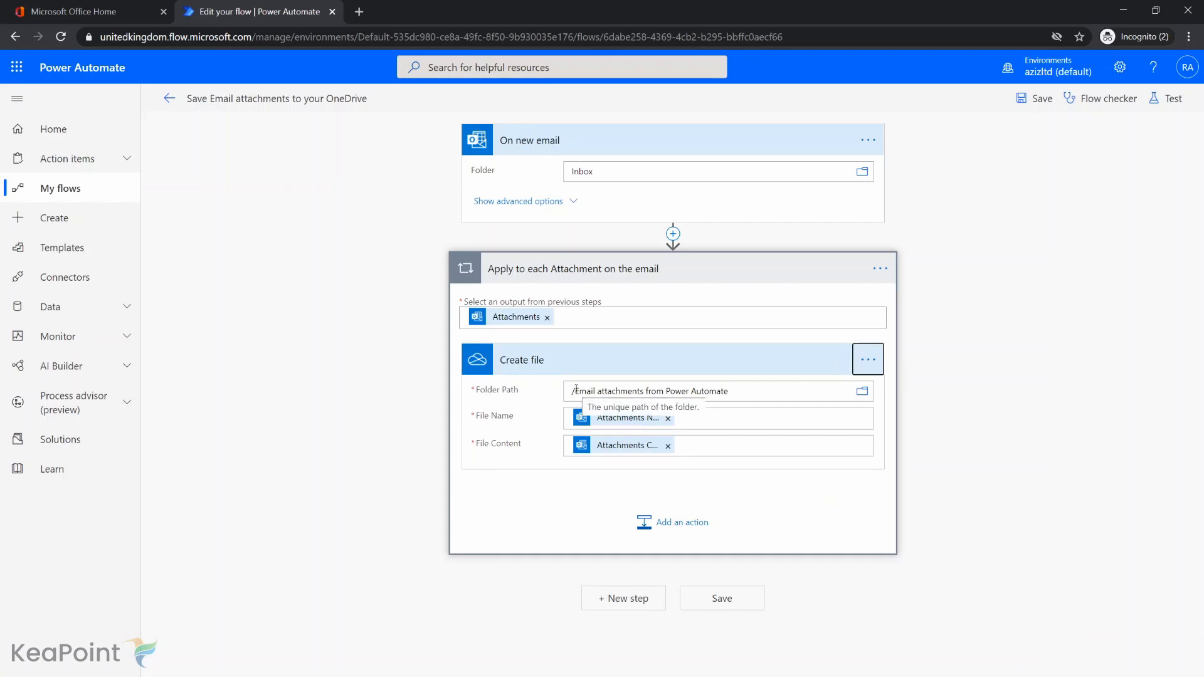
Check the Create file action's folder path and save the flow.
{"action": "left_click_drag", "start_coordinate": [576, 389], "coordinate": [734, 388]}
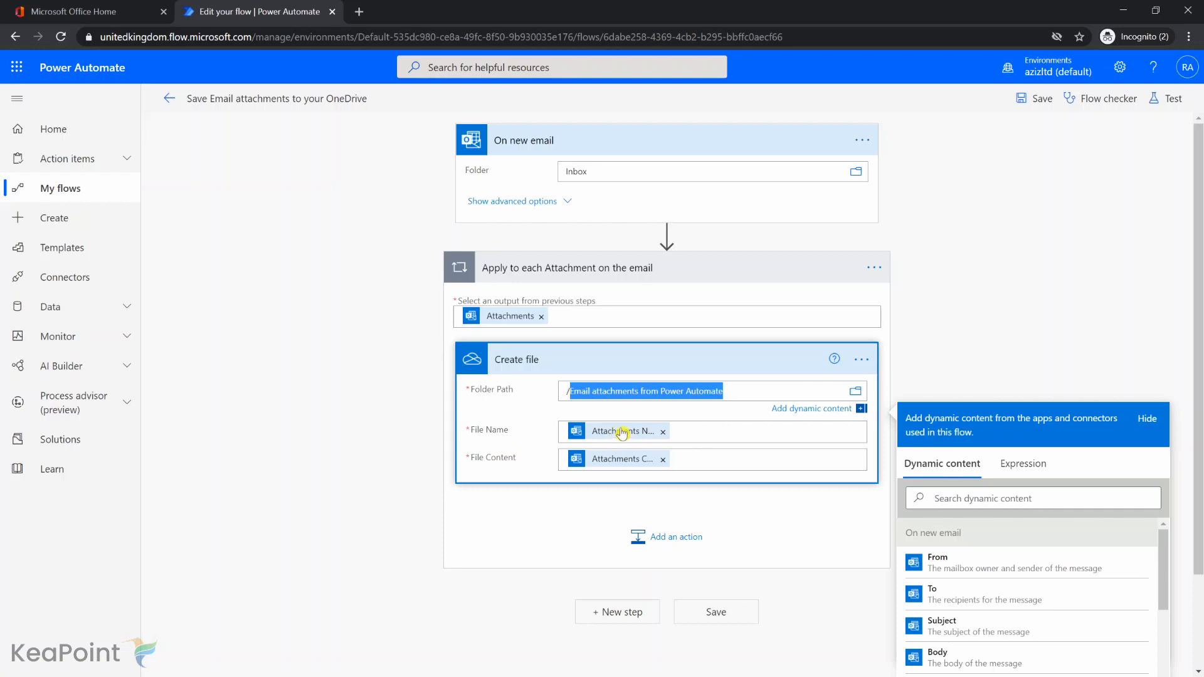
{"action": "left_click", "coordinate": [794, 636]}
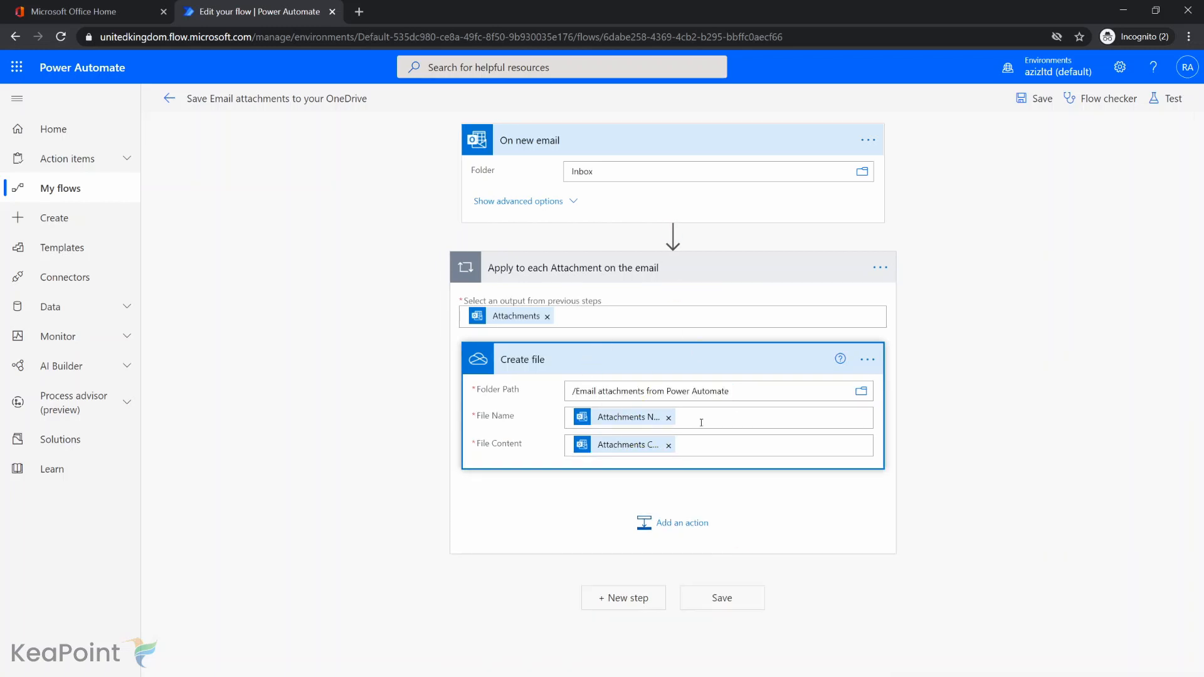
{"action": "left_click", "coordinate": [723, 600]}
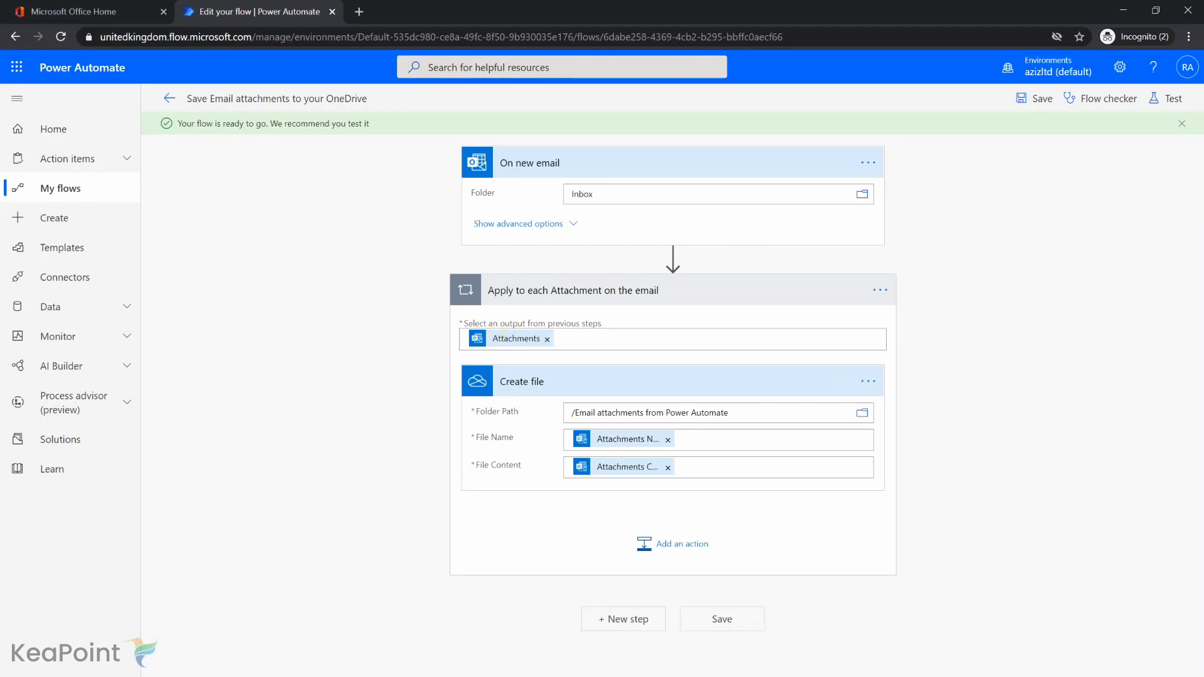
Switch to Gmail, attach the Annual Report PDF from the Demo folder to the "Annual Report" draft and send it.
{"action": "key", "text": "alt+Tab"}
{"action": "left_click", "coordinate": [576, 442]}
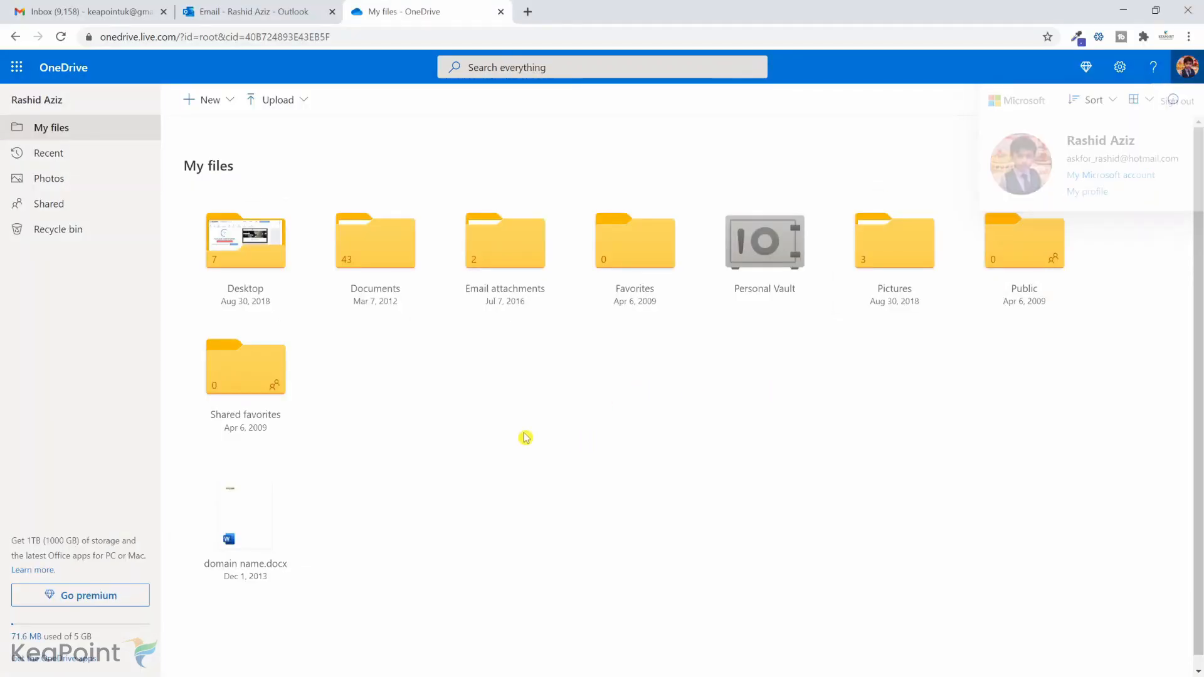
{"action": "left_click", "coordinate": [91, 11]}
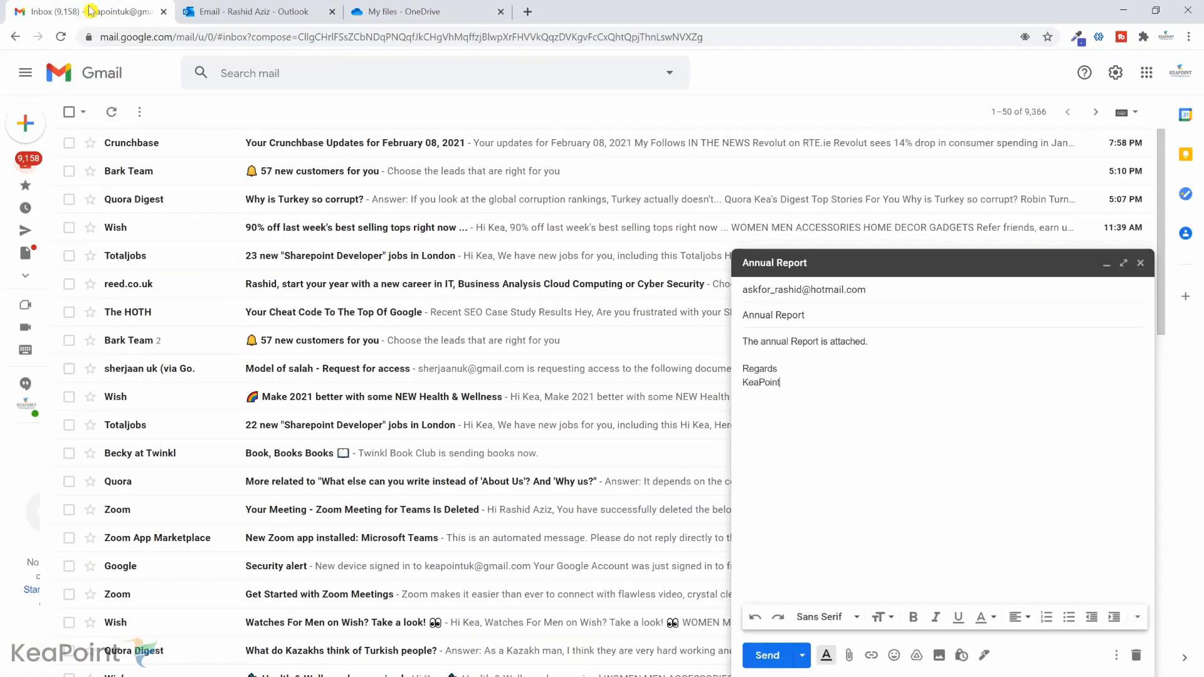
{"action": "left_click", "coordinate": [881, 291]}
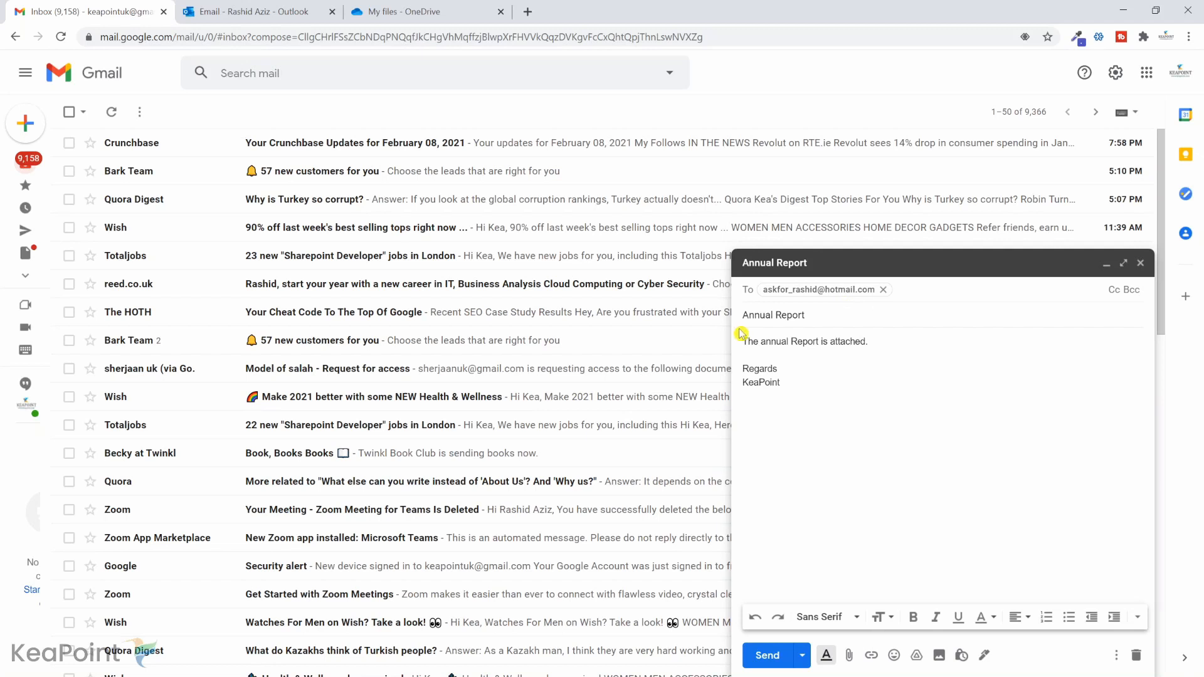
{"action": "left_click", "coordinate": [849, 656]}
{"action": "left_click", "coordinate": [299, 110]}
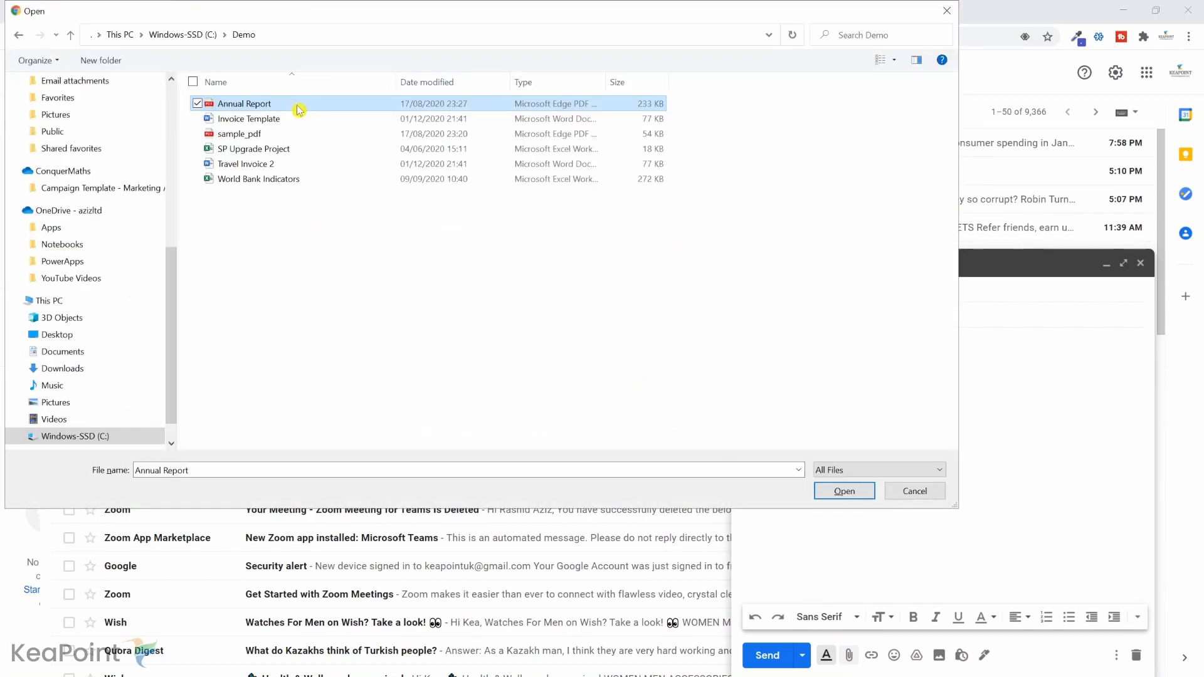
{"action": "left_click", "coordinate": [845, 493]}
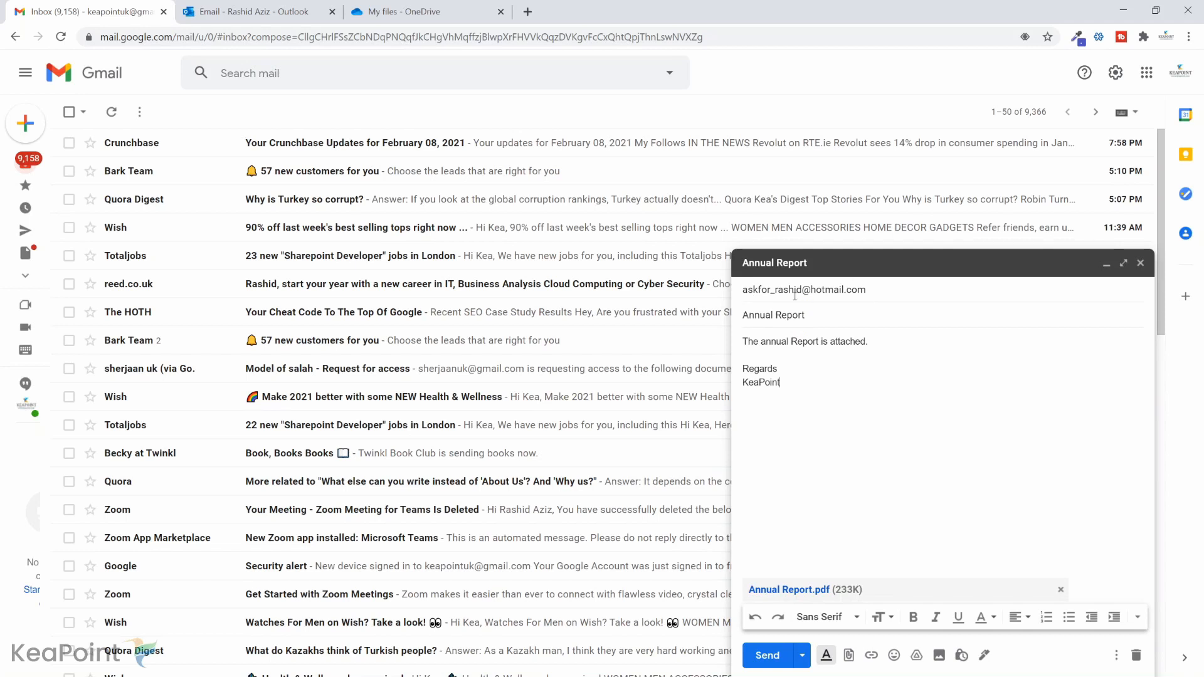
{"action": "left_click", "coordinate": [869, 290]}
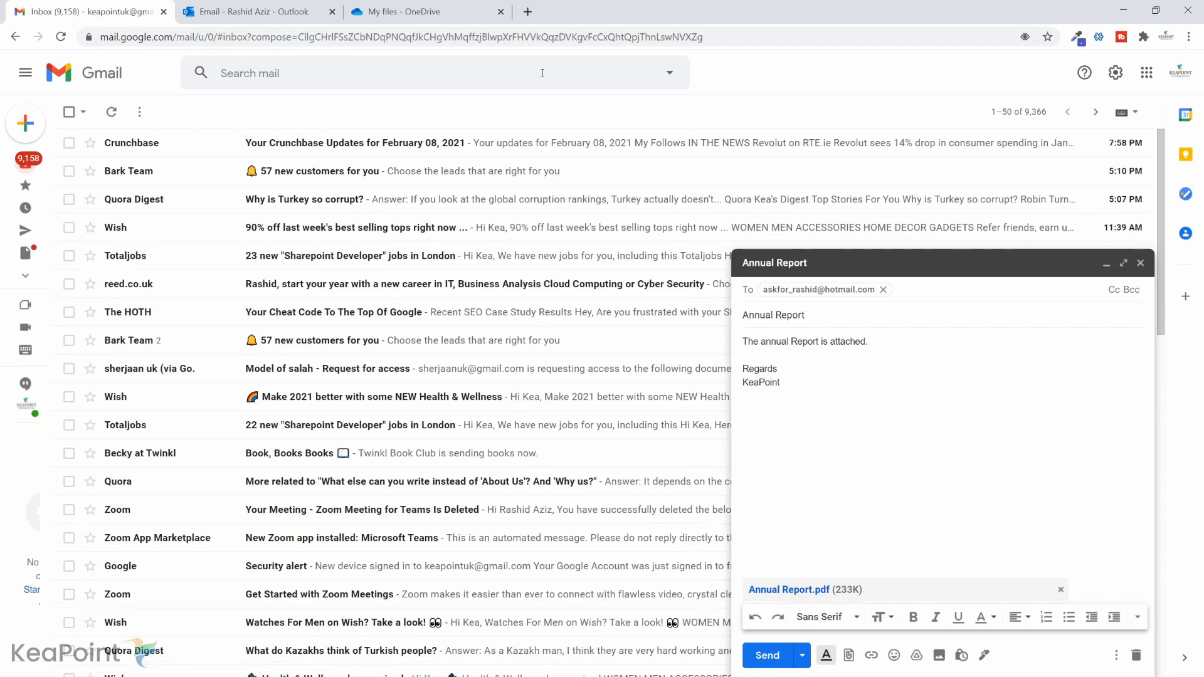
{"action": "left_click", "coordinate": [774, 655]}
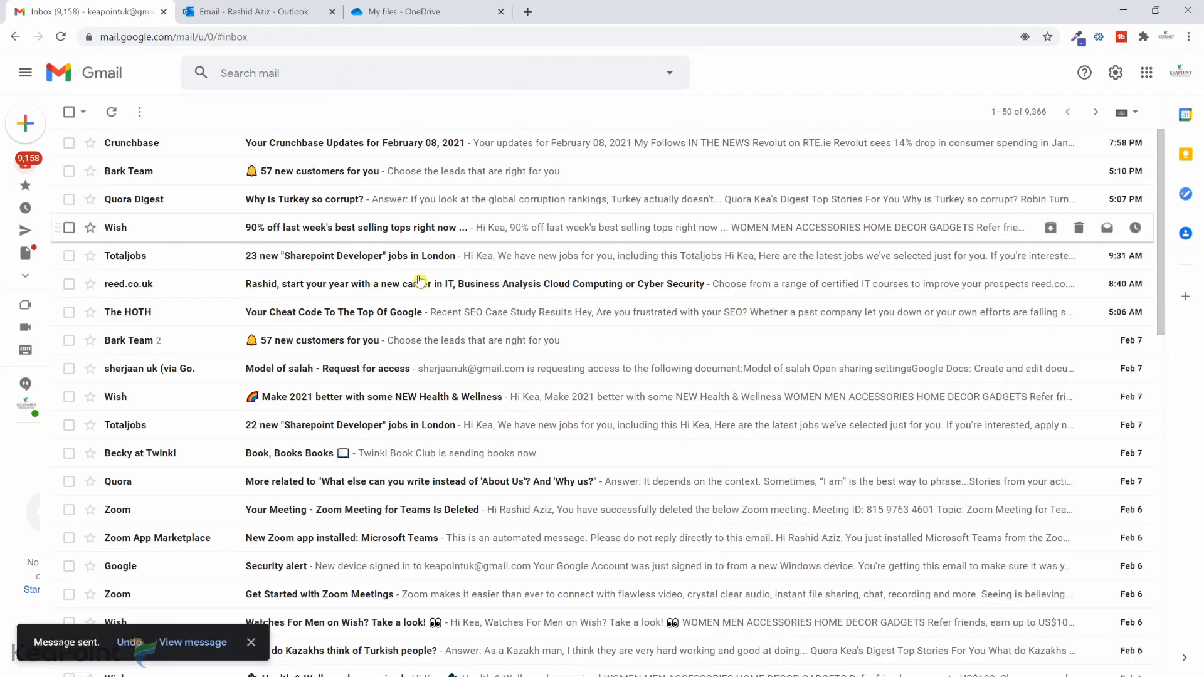
Check the Outlook.com inbox for the "Annual Report" email.
{"action": "left_click", "coordinate": [229, 7]}
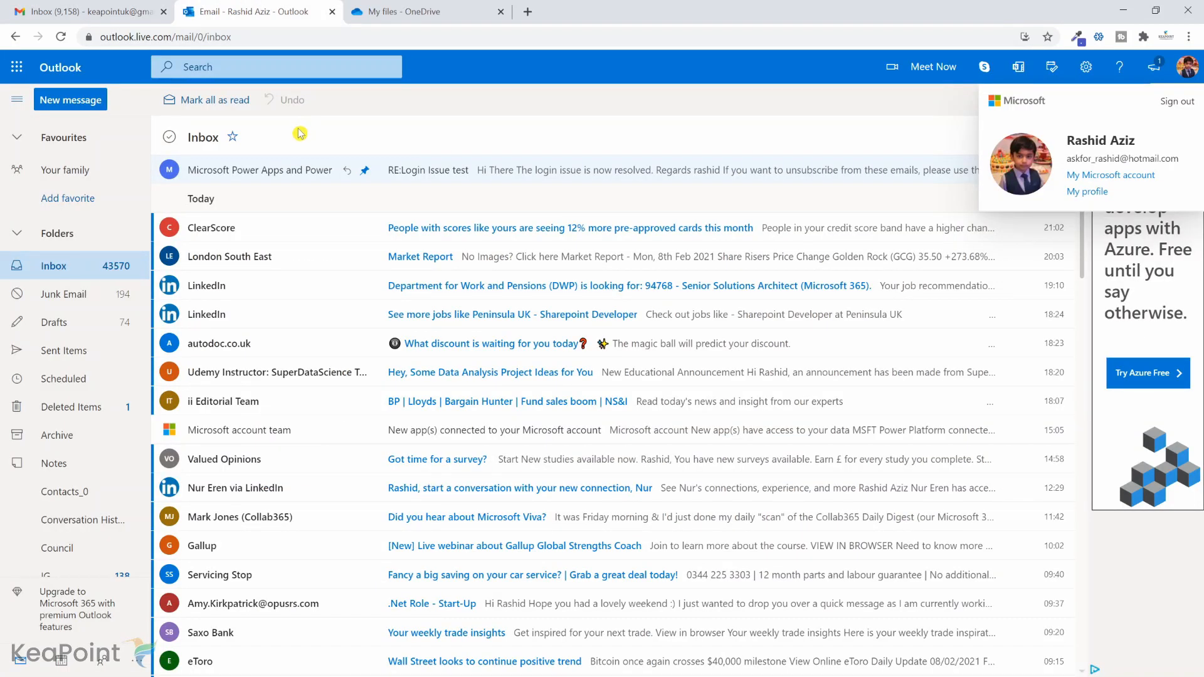
{"action": "left_click", "coordinate": [1186, 67]}
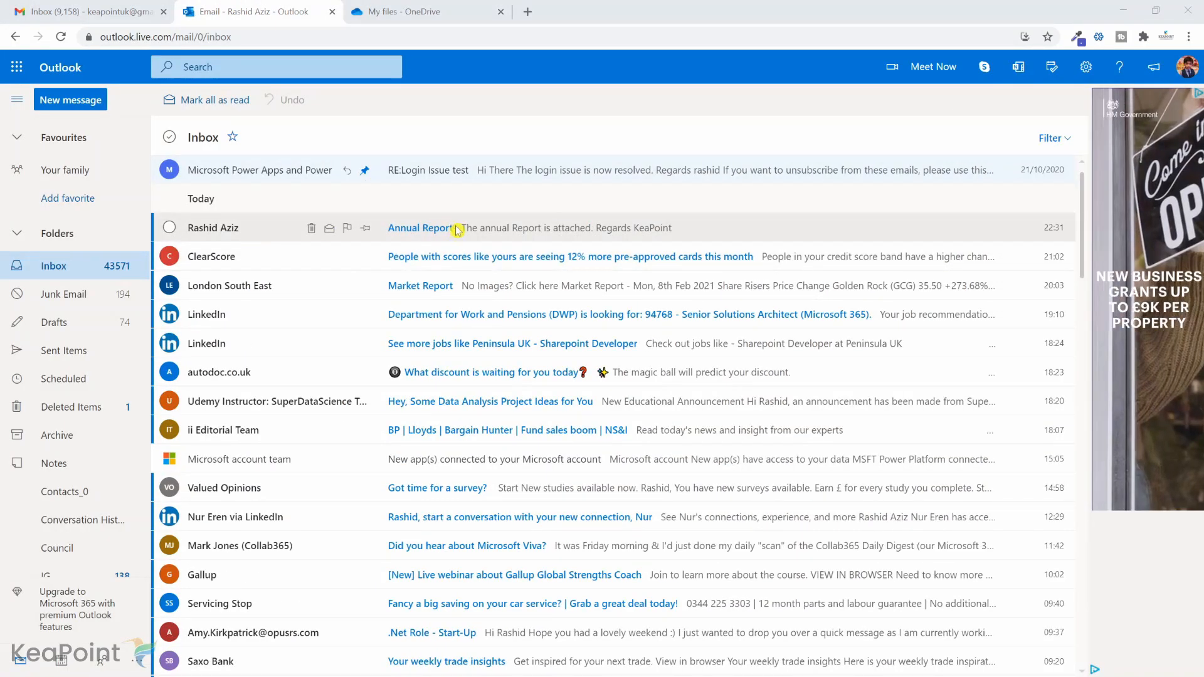
{"action": "left_click", "coordinate": [226, 231]}
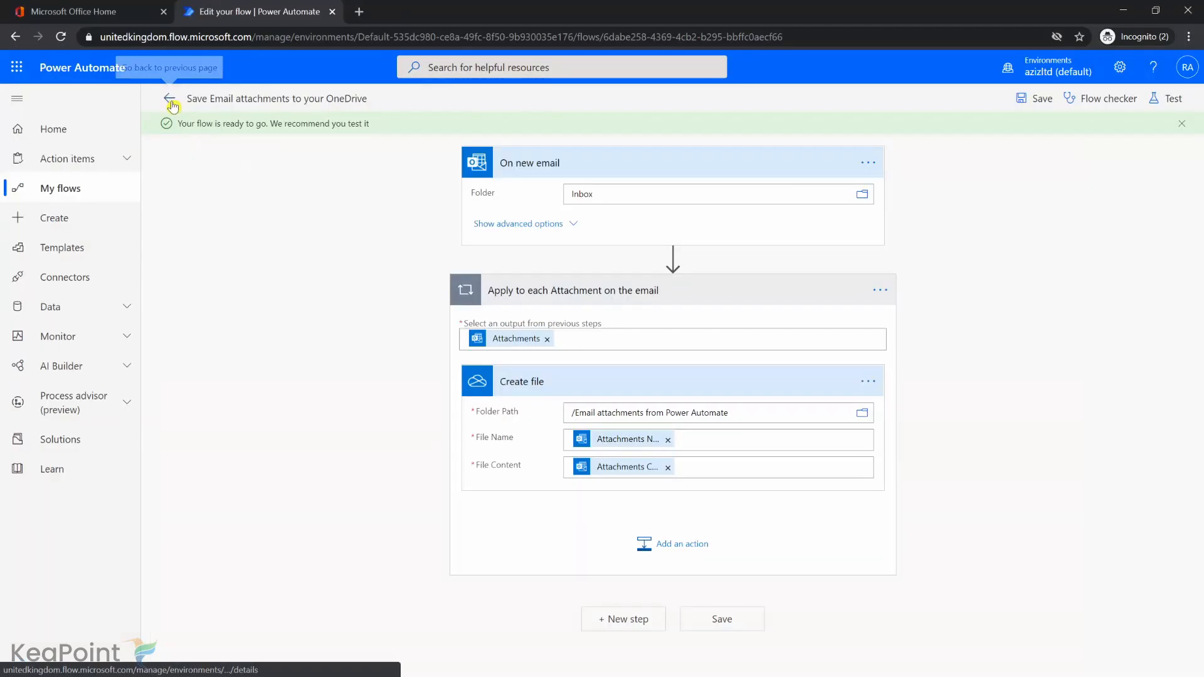
Open the flow's latest run from its run history in Power Automate and inspect the On new email trigger and Create file action.
{"action": "left_click", "coordinate": [171, 100]}
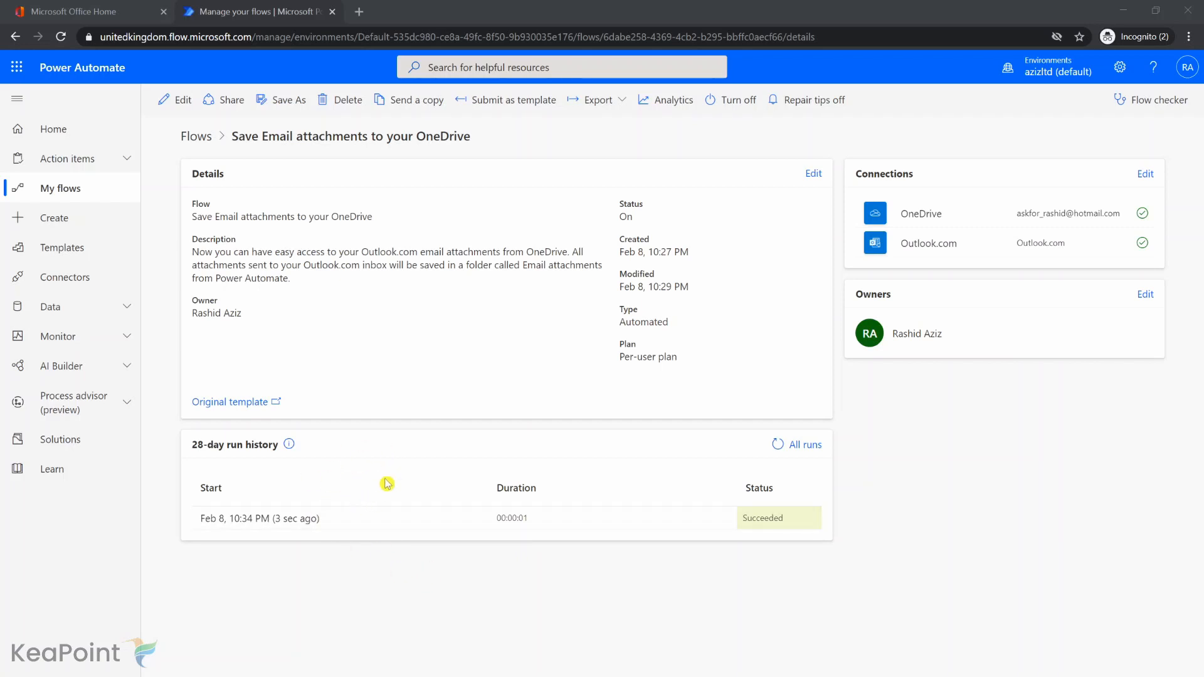
{"action": "left_click", "coordinate": [267, 521]}
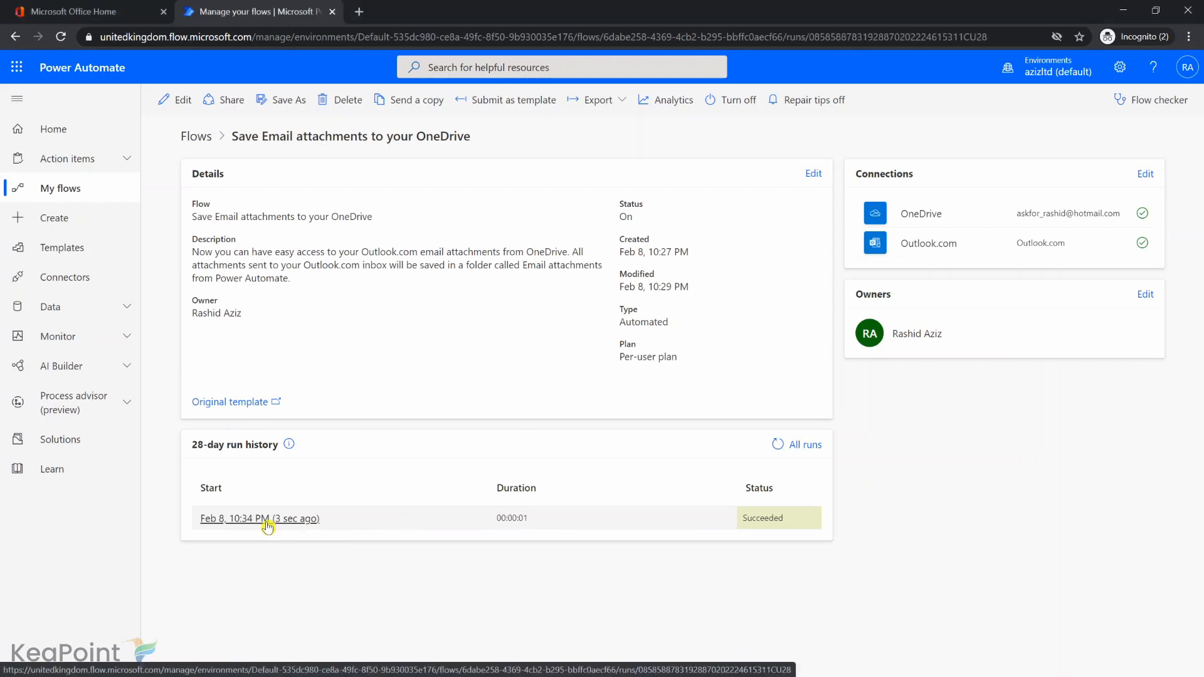
{"action": "left_click", "coordinate": [624, 172]}
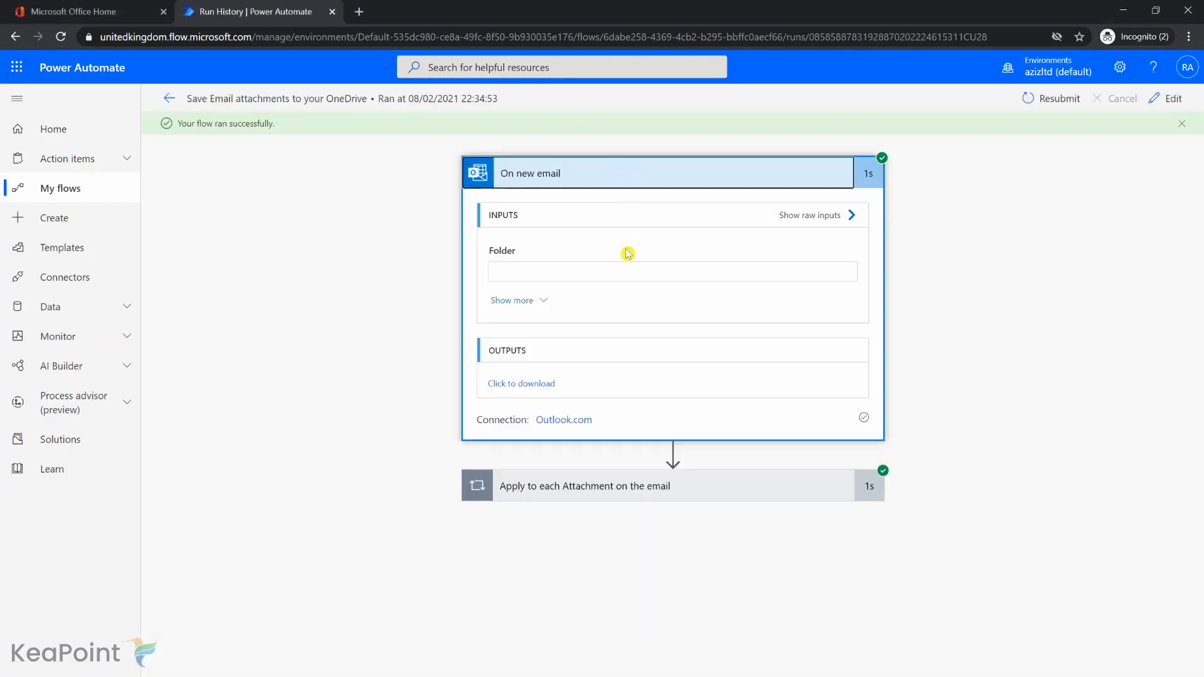
{"action": "left_click", "coordinate": [578, 498]}
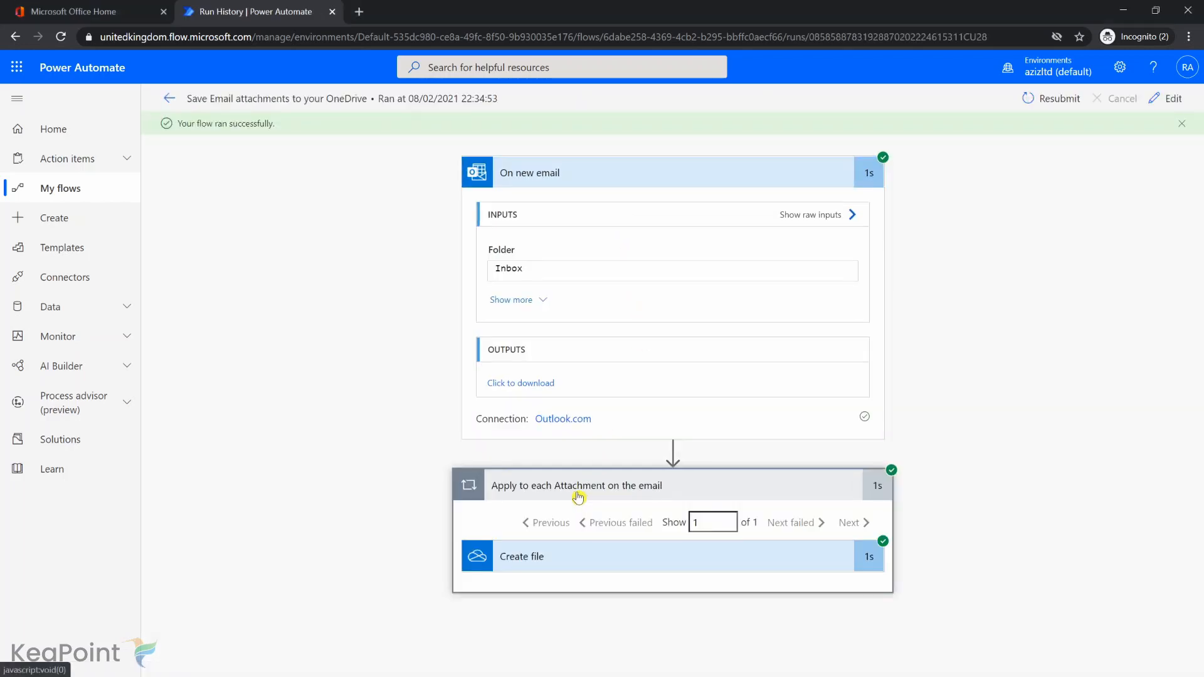
{"action": "left_click", "coordinate": [577, 564]}
{"action": "scroll", "coordinate": [798, 477], "scroll_direction": "down", "scroll_amount": 3}
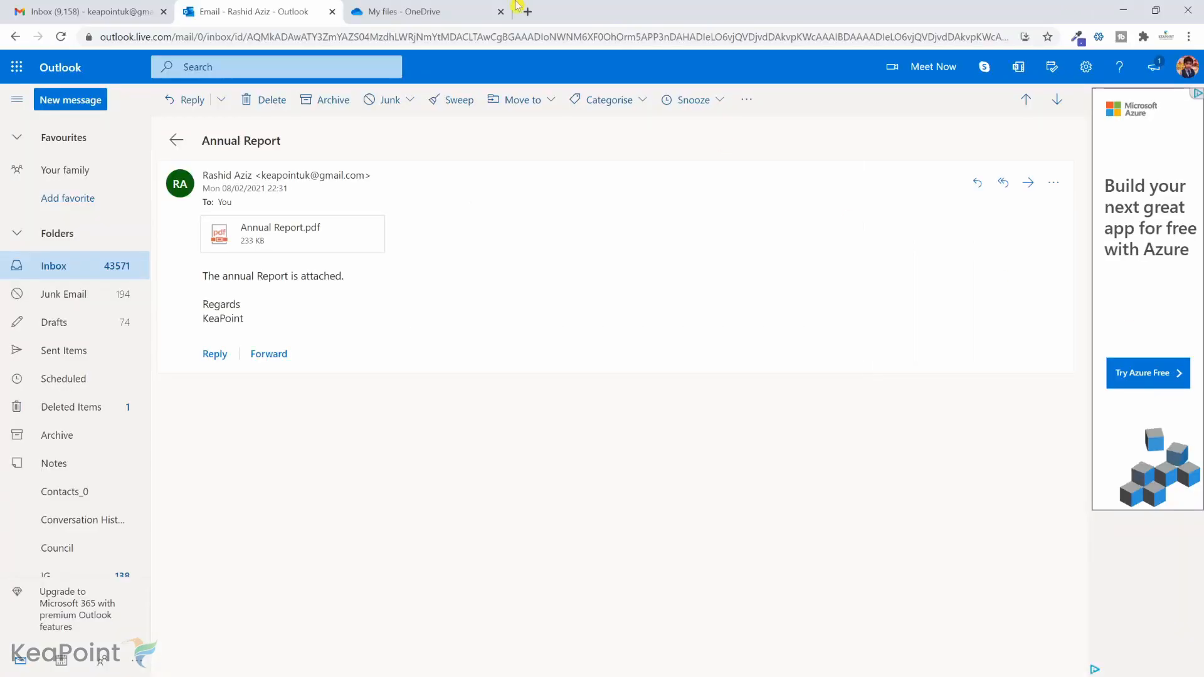
Switch to OneDrive, open Annual Report.pdf in the "Email attachments from Power Automate" folder and look through its pages.
{"action": "left_click", "coordinate": [443, 7]}
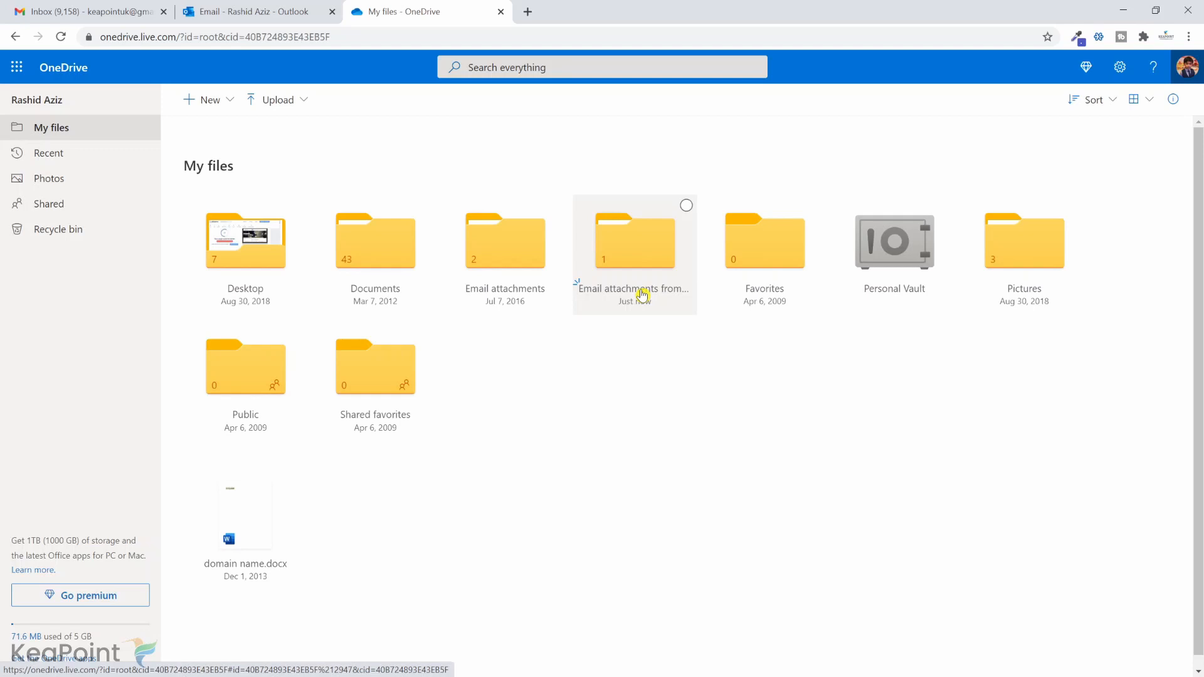
{"action": "left_click", "coordinate": [652, 245]}
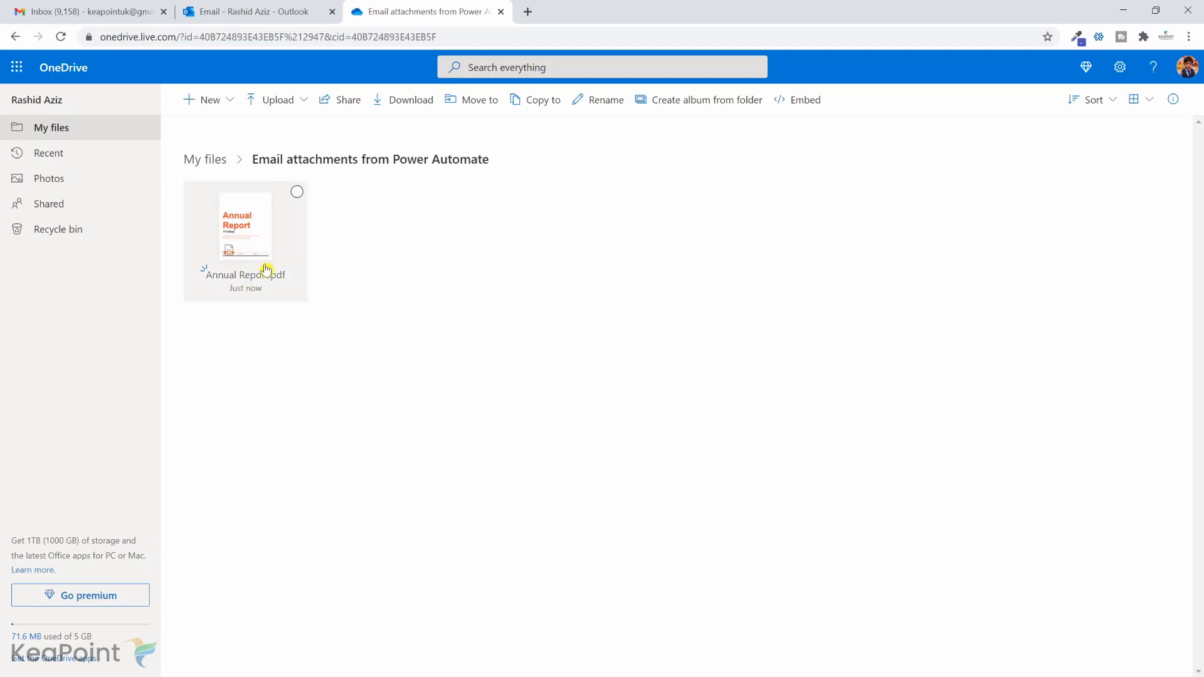
{"action": "left_click", "coordinate": [245, 236]}
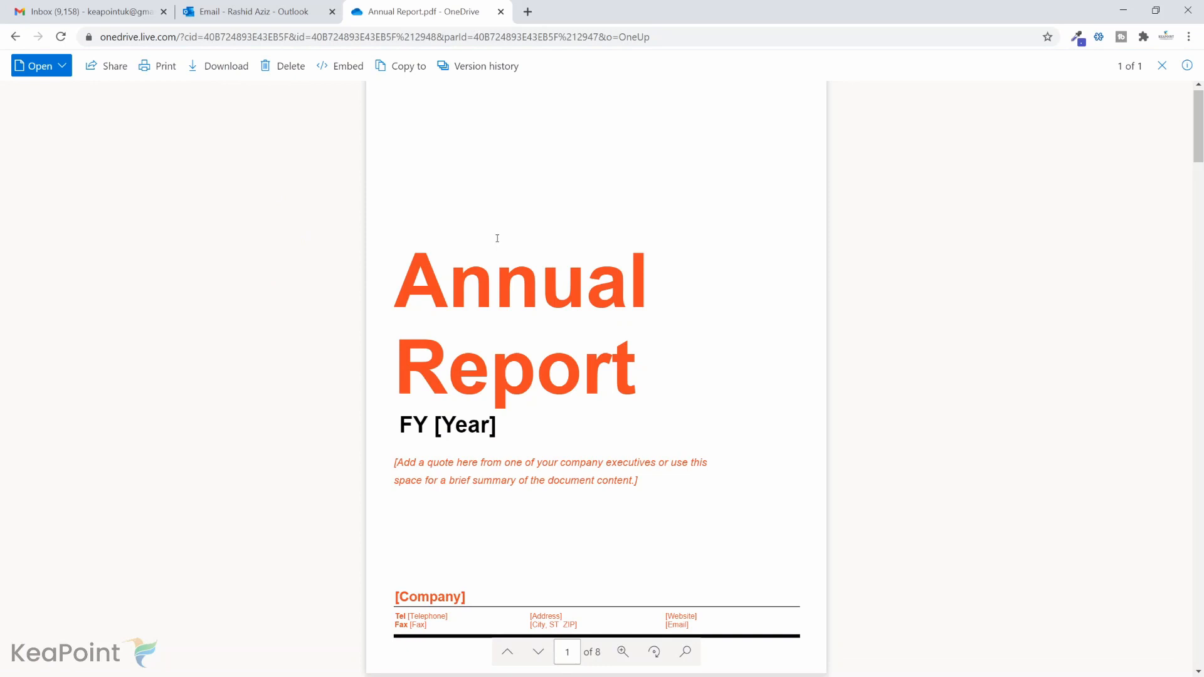
{"action": "scroll", "coordinate": [497, 239], "scroll_direction": "down", "scroll_amount": 6}
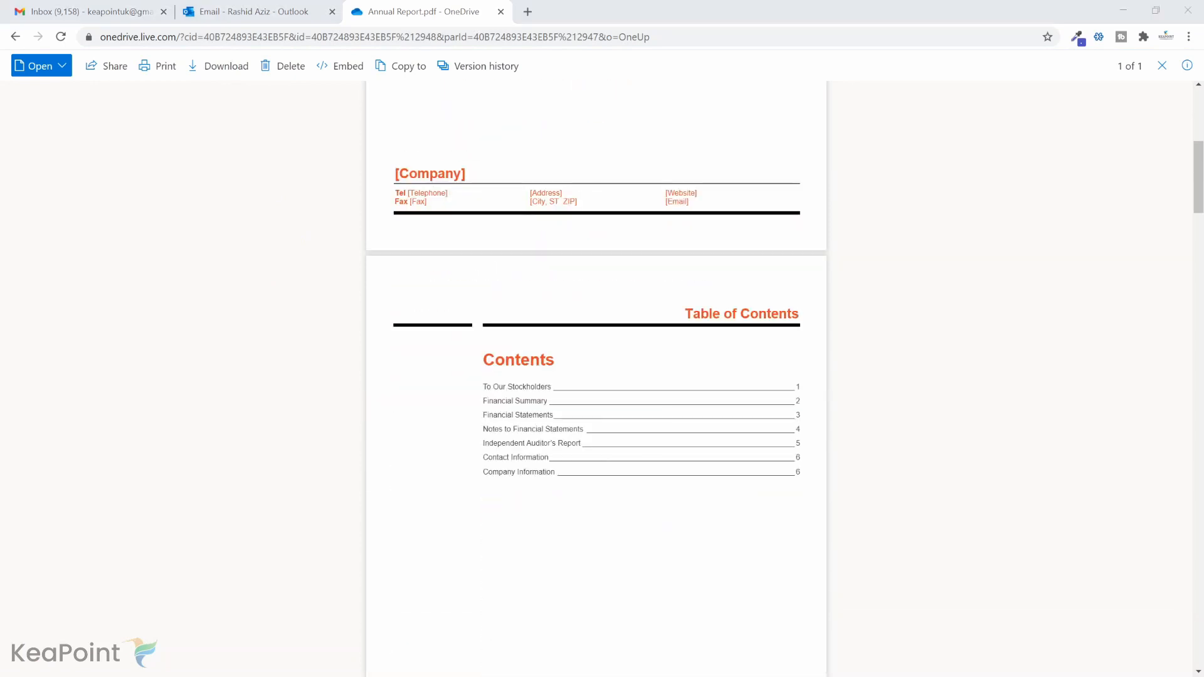